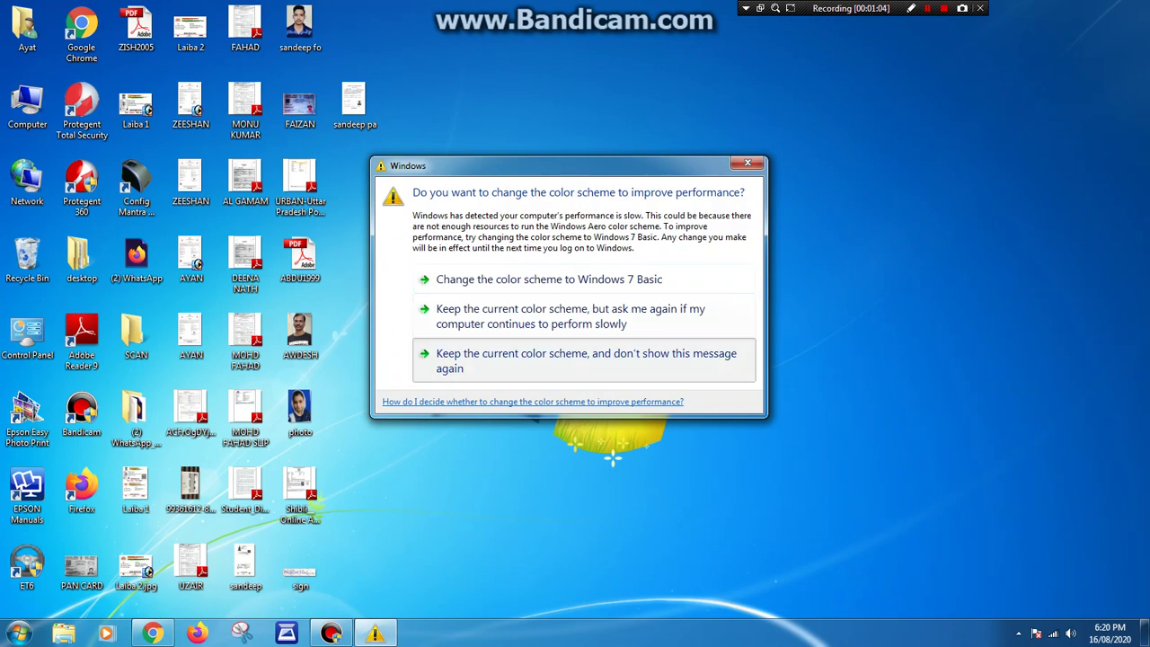
Keep the current Windows colour scheme and stop the performance prompt from appearing again.
left_click(584, 359)
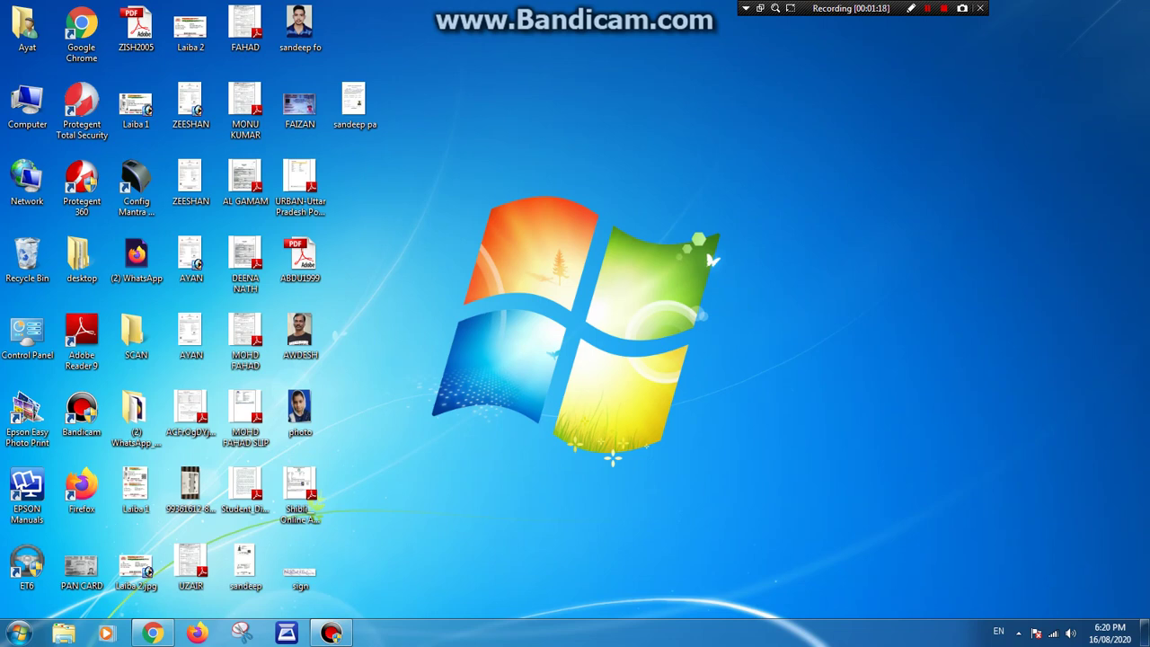
Restore Chrome and load the eDistrict login site in the new tab.
left_click(152, 633)
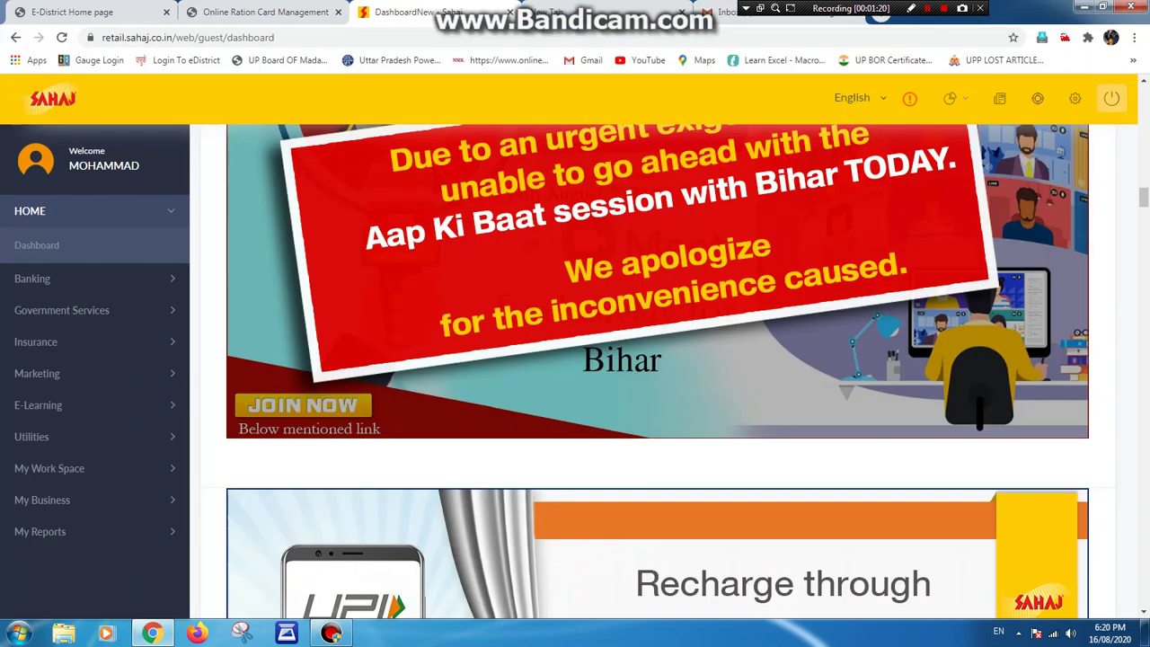
key("ctrl+Tab")
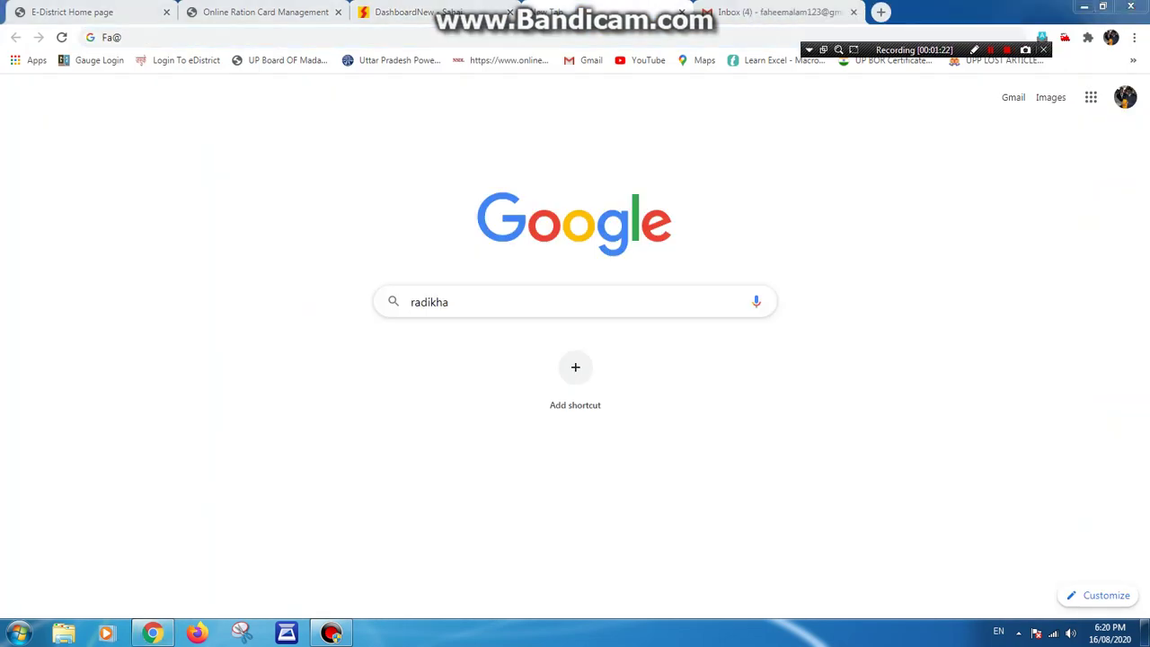
key("ctrl+Tab")
key("ctrl+Tab")
key("ctrl+Tab")
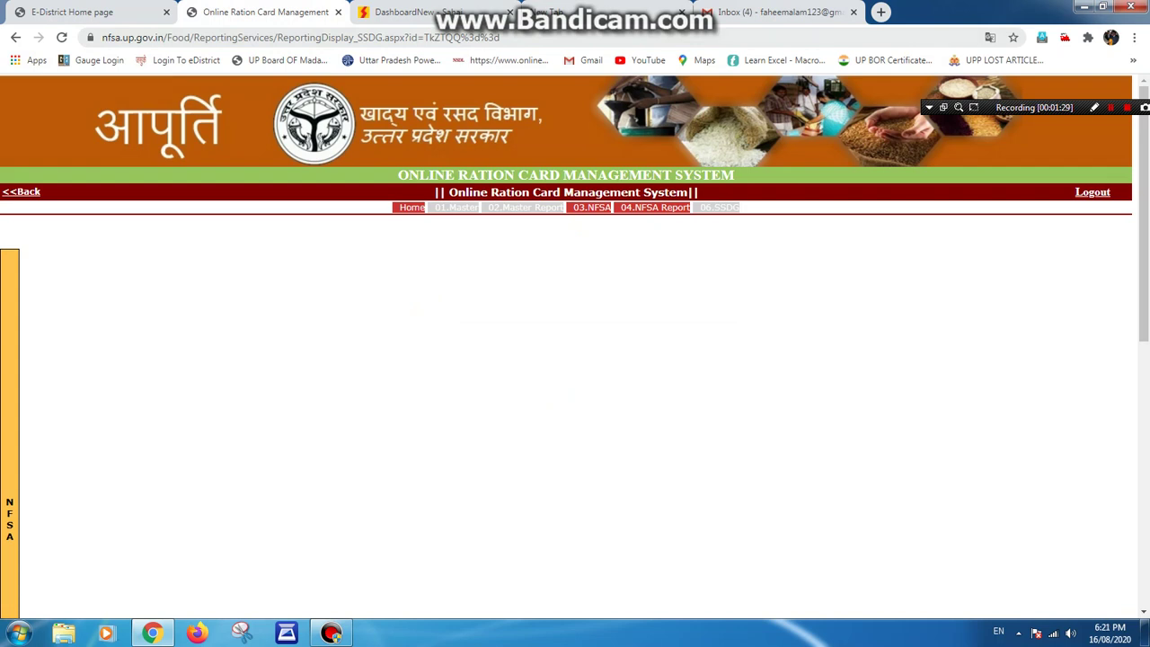
key("ctrl+Tab")
key("ctrl+Tab")
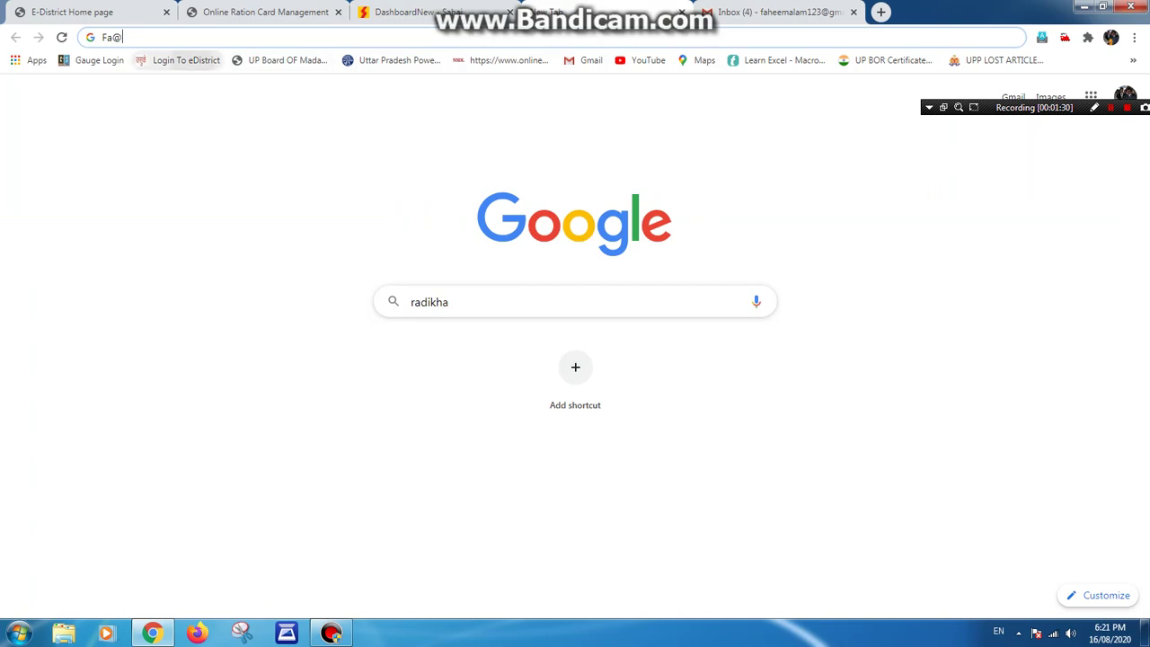
left_click(186, 60)
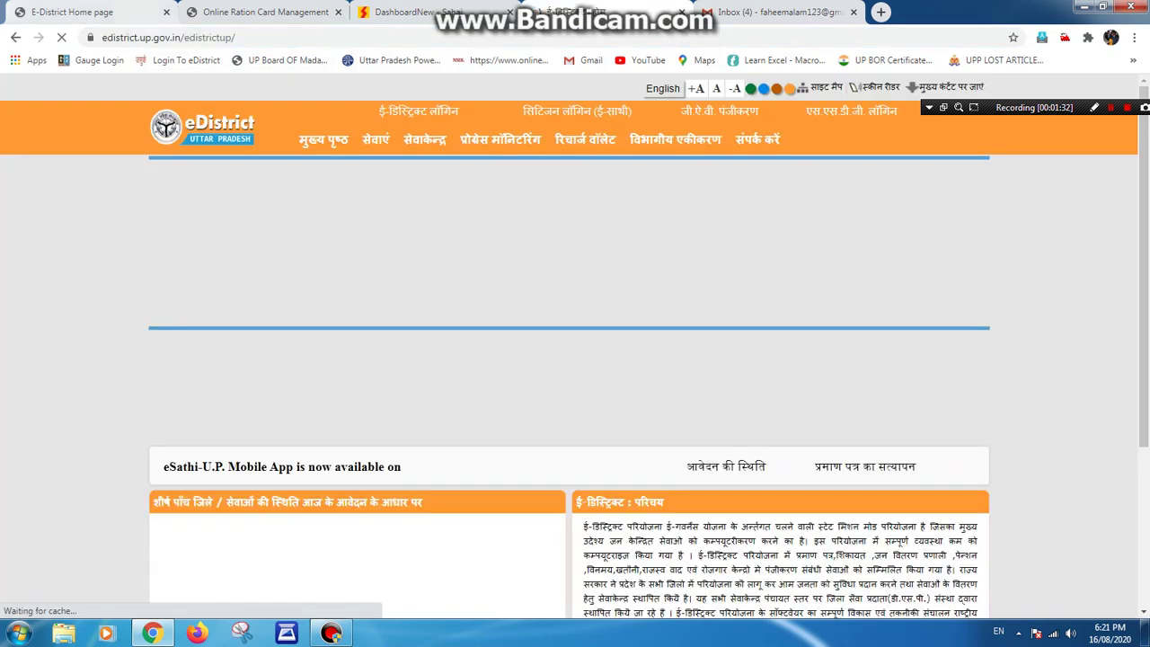
Close the old ration card management and duplicate eDistrict tabs, returning to E-District Home.
key("ctrl+Tab")
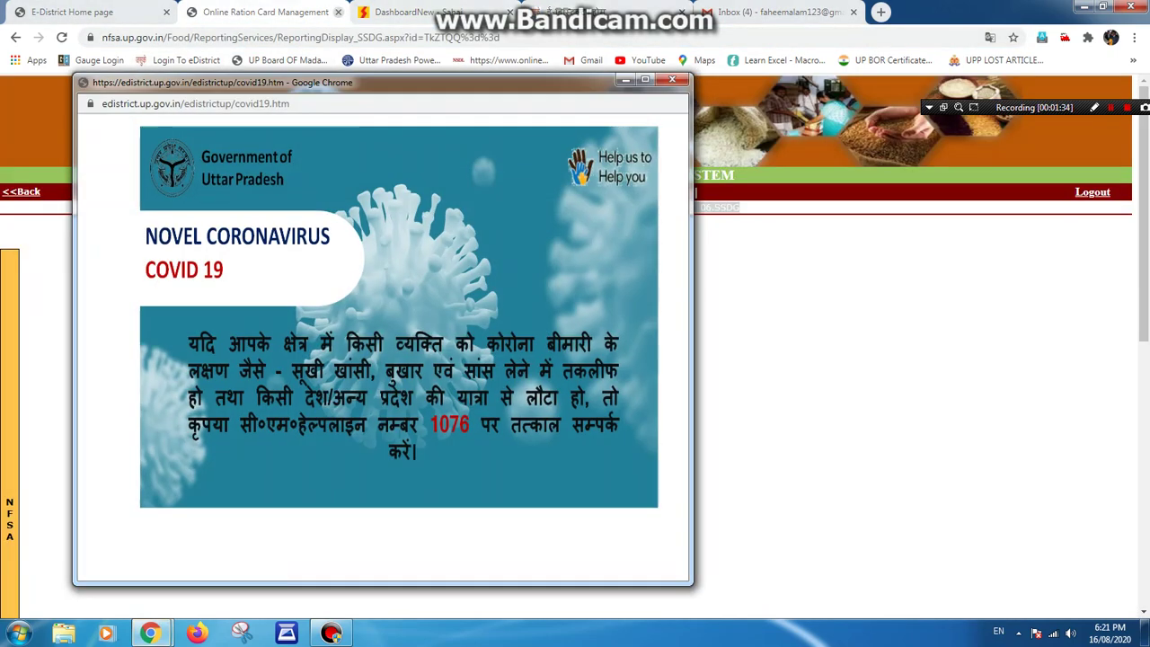
key("ctrl+w")
key("ctrl+w")
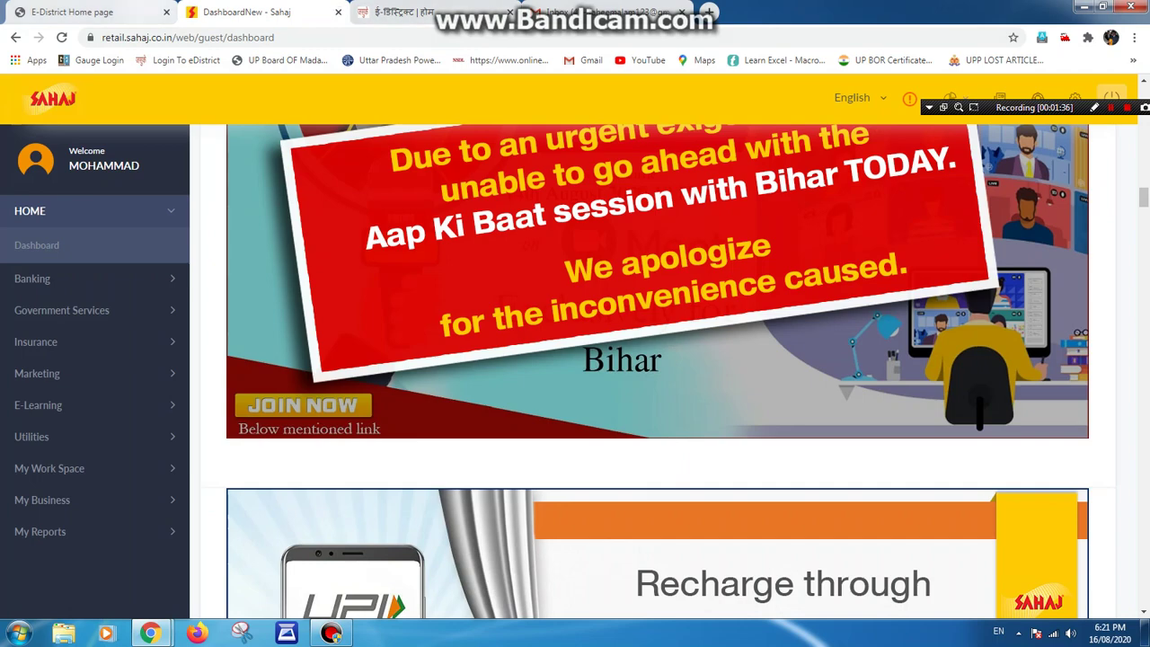
key("ctrl+shift+Tab")
key("ctrl+Tab")
key("ctrl+Tab")
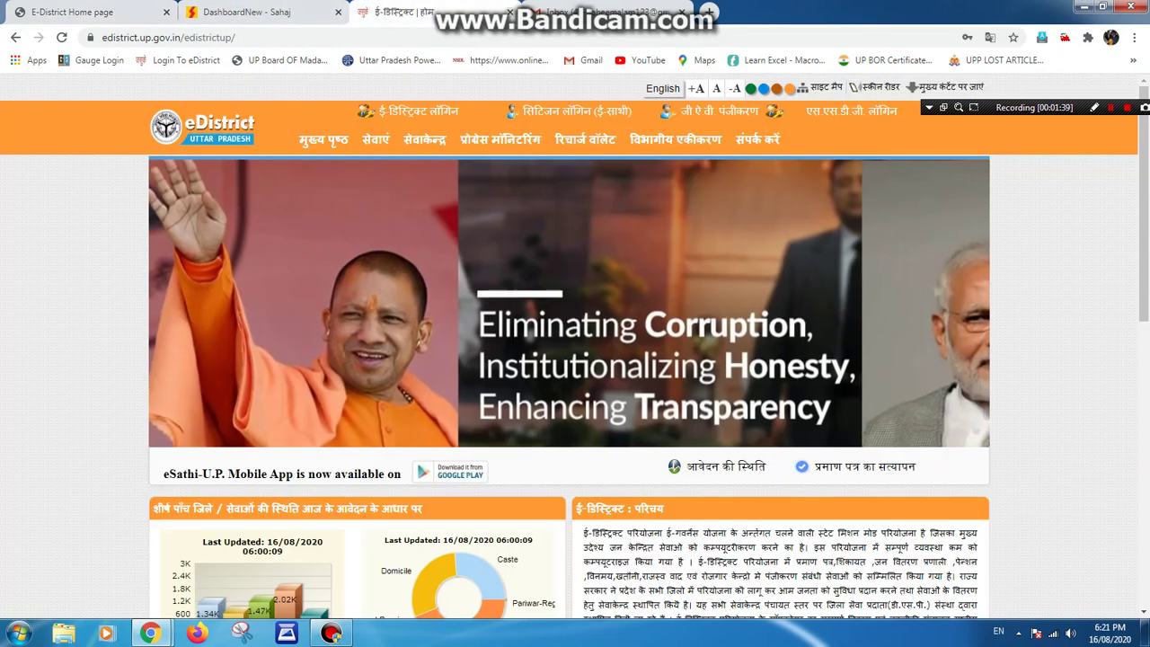
key("ctrl+w")
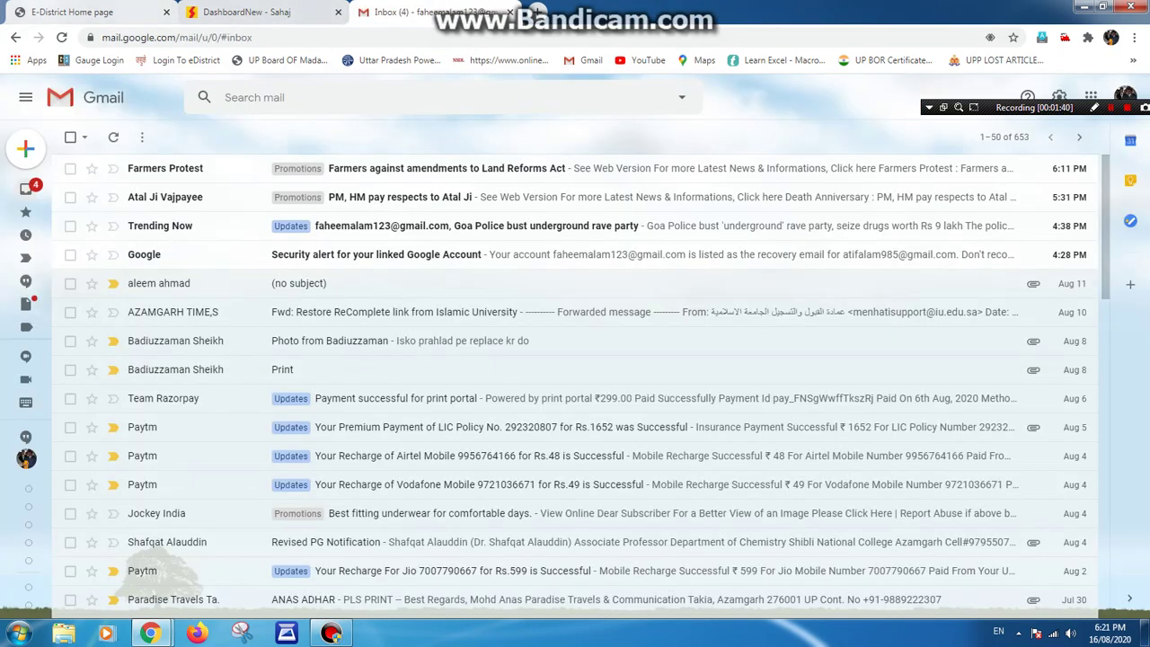
key("ctrl+Tab")
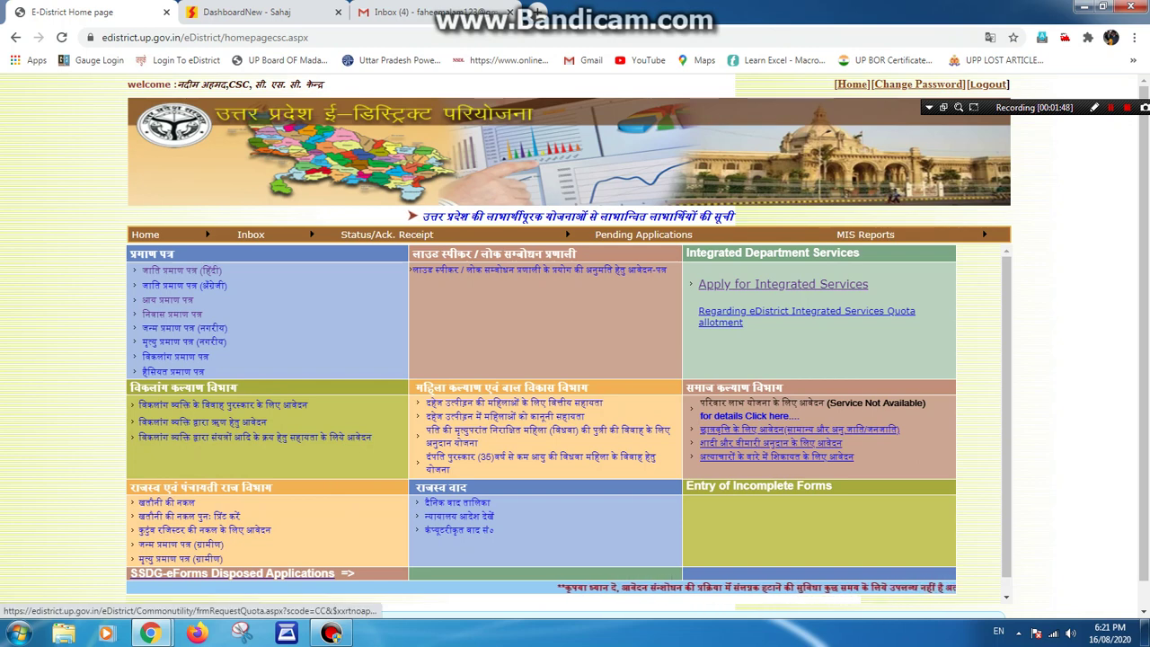
From the integrated services quota page, choose 'Food And Civil Supplies (Ration Card)' in the department list.
left_click(807, 316)
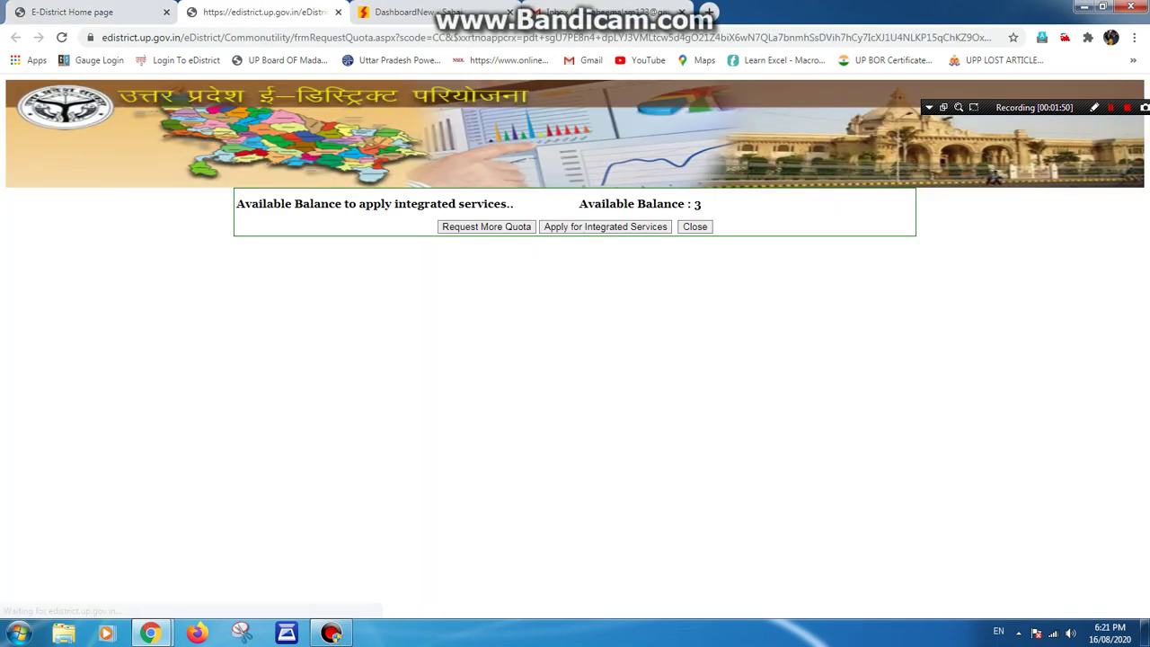
key("ctrl+shift+Tab")
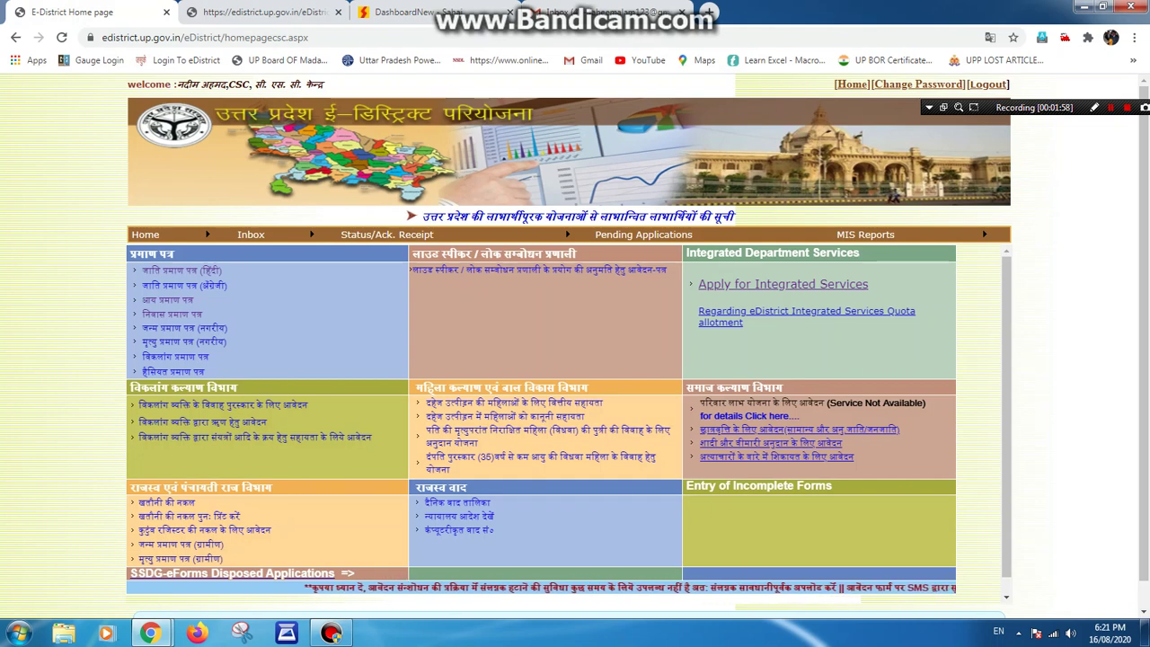
key("ctrl+Tab")
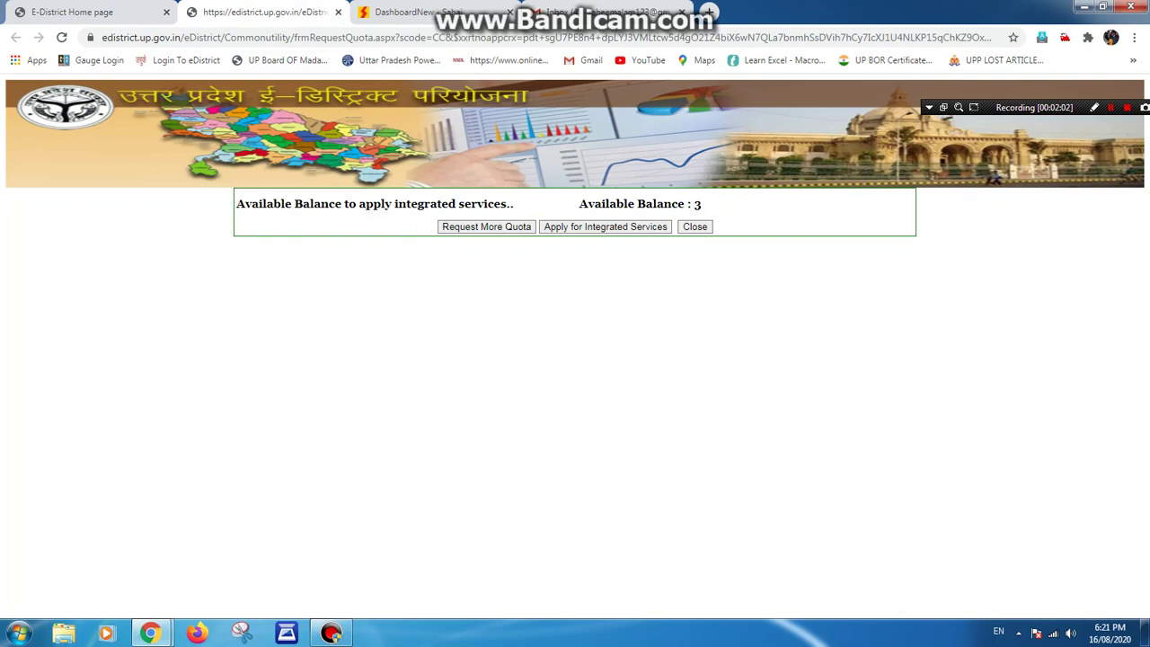
left_click(605, 226)
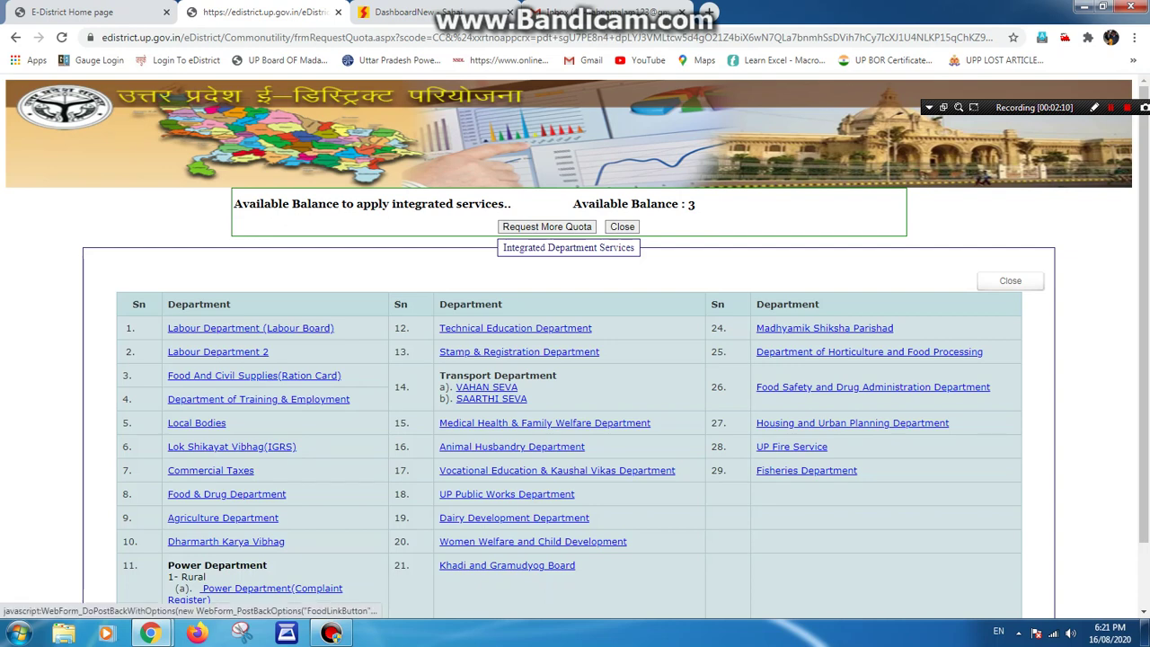
scroll(575, 359, "down", 2)
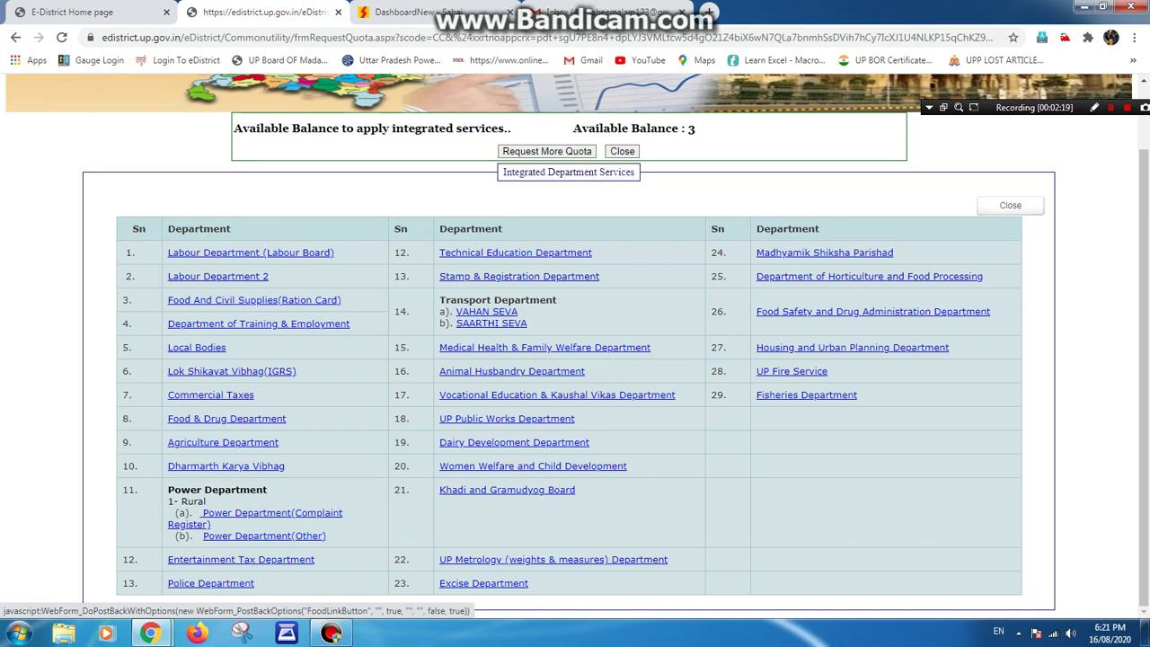
left_click(254, 300)
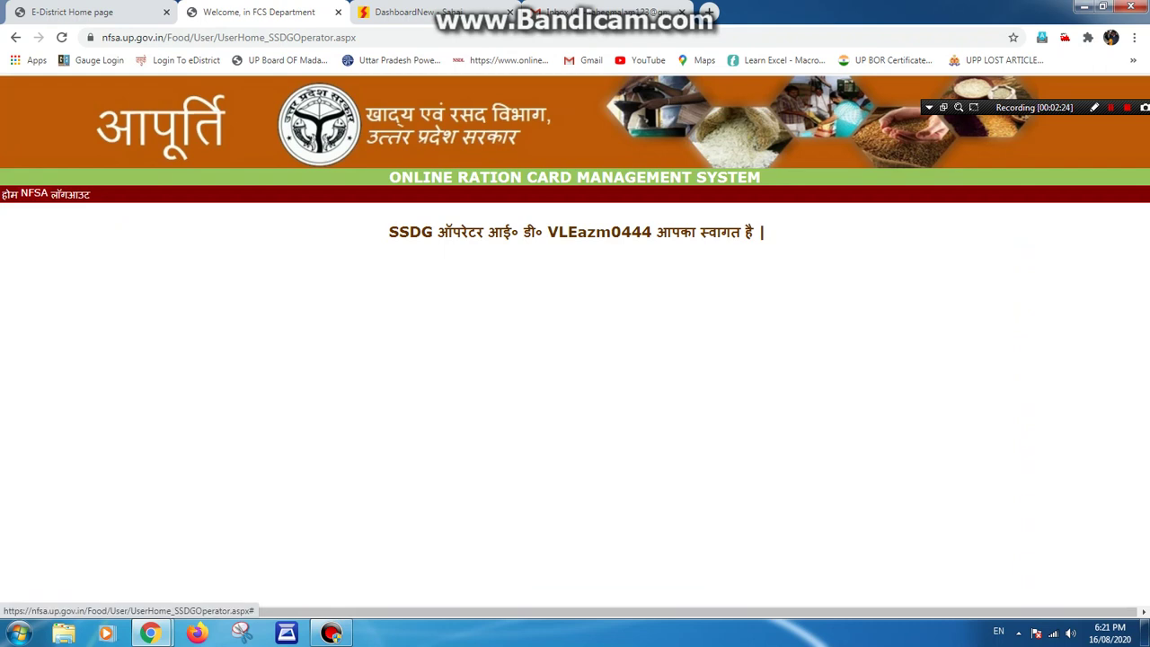
Go to the ration card work area and pick 3.2.1 under 03.NFSA for amendment.
left_click(34, 193)
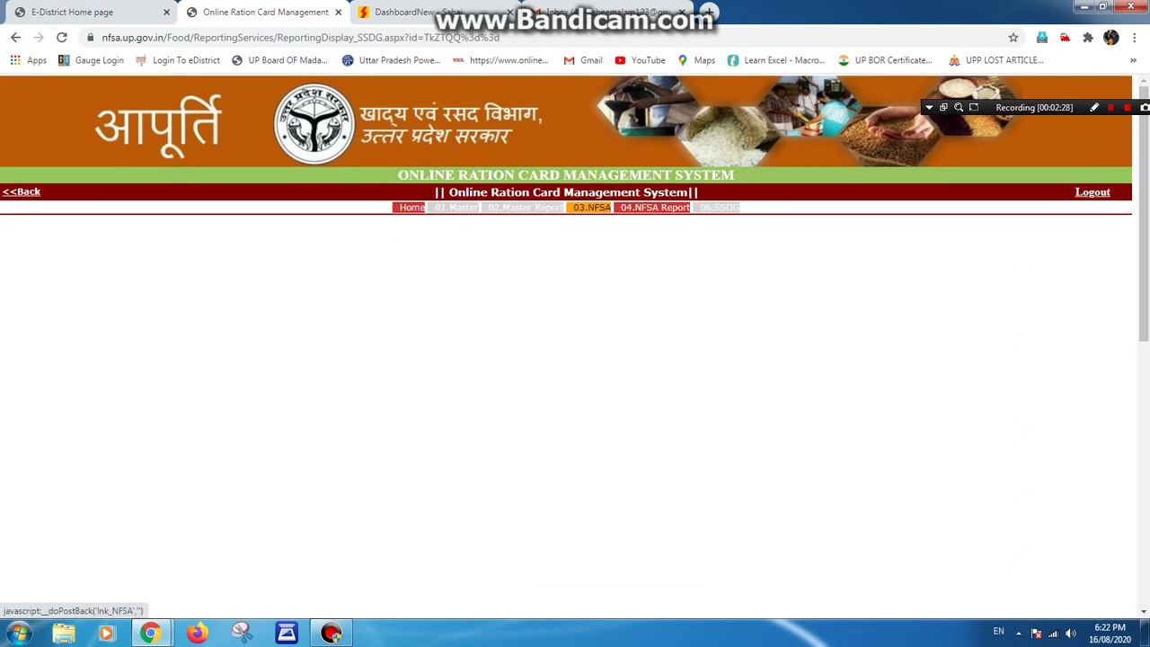
left_click(591, 207)
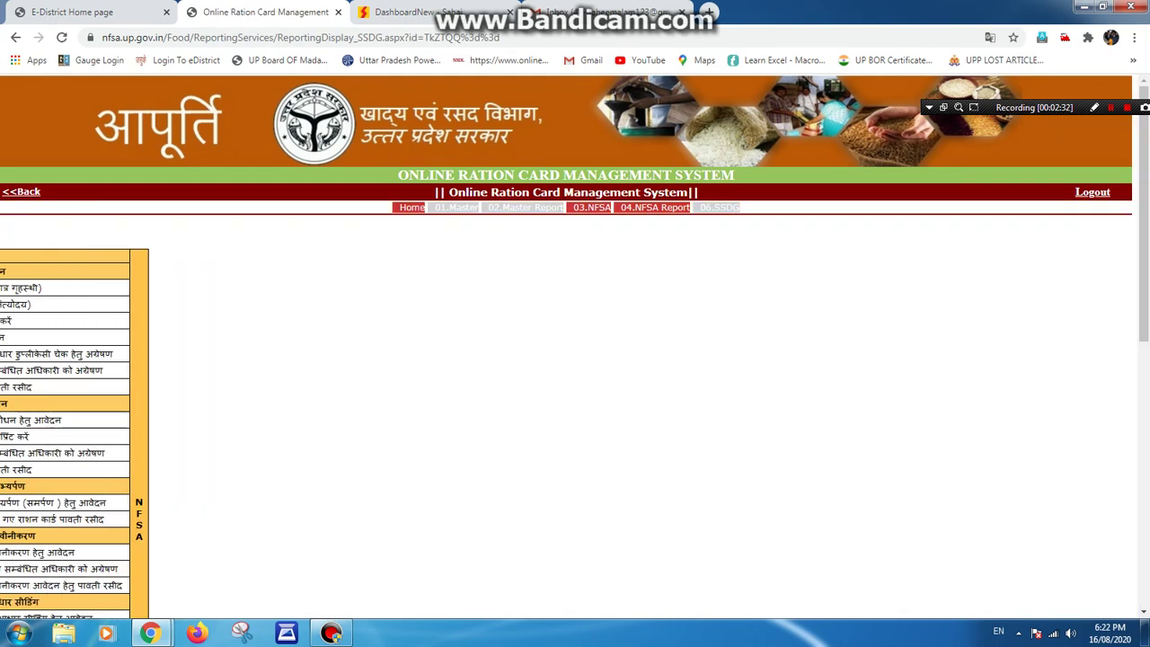
mouse_move(9, 419)
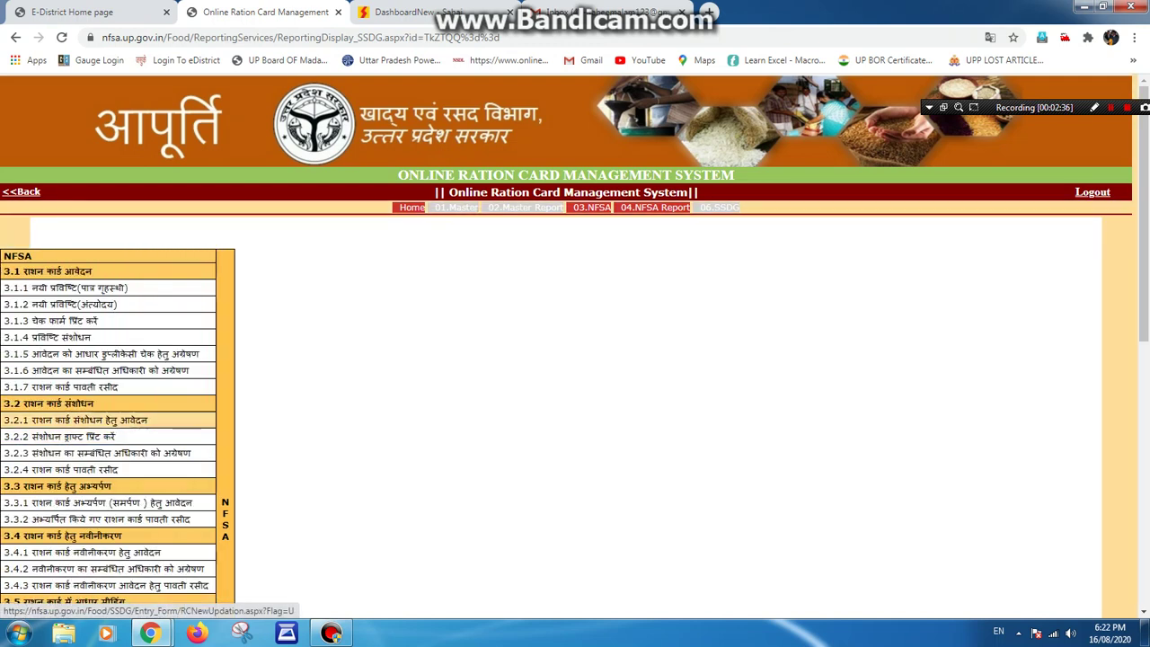
left_click(90, 419)
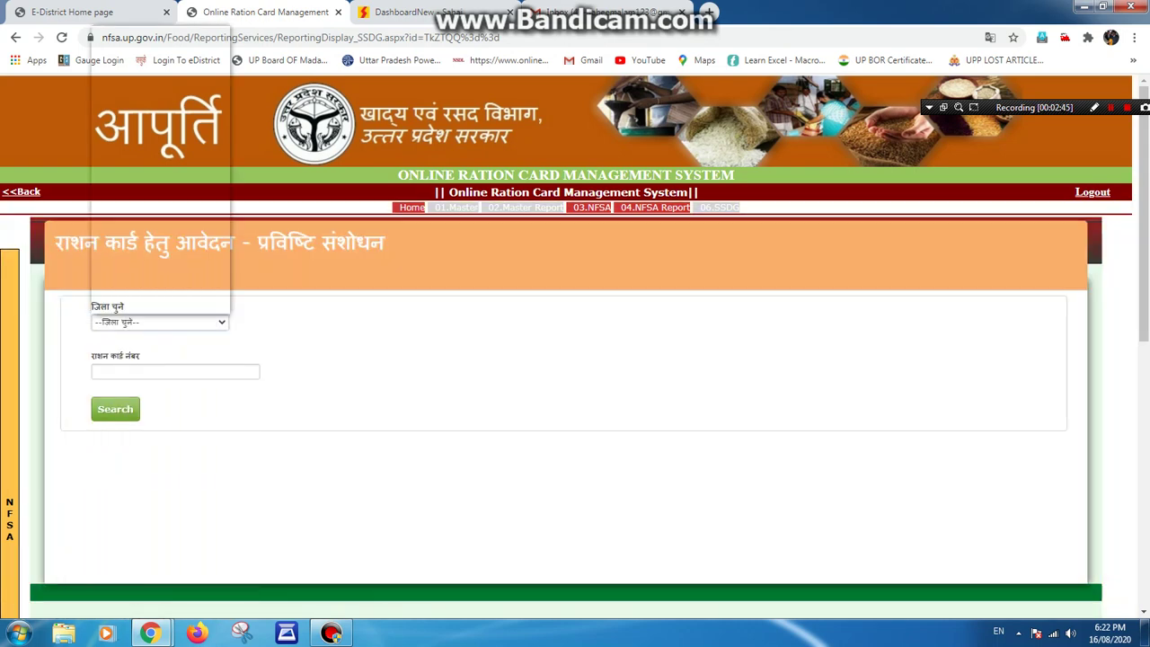
Search the household's ration card number with Azamgarh selected as the district.
left_click(159, 321)
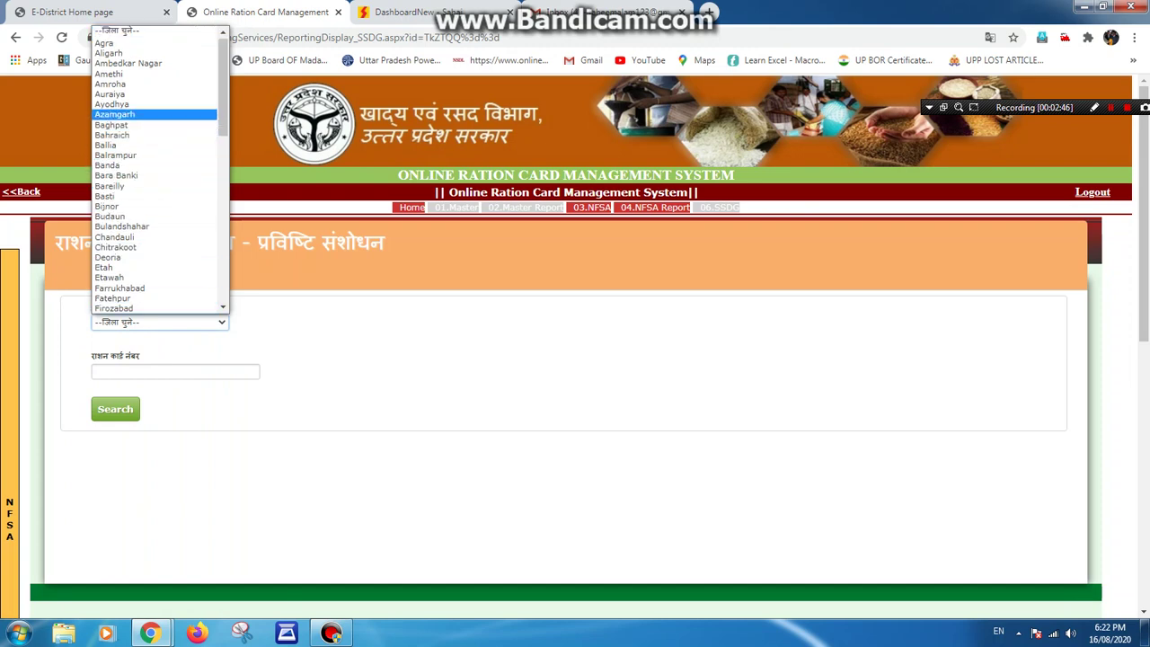
key("Return")
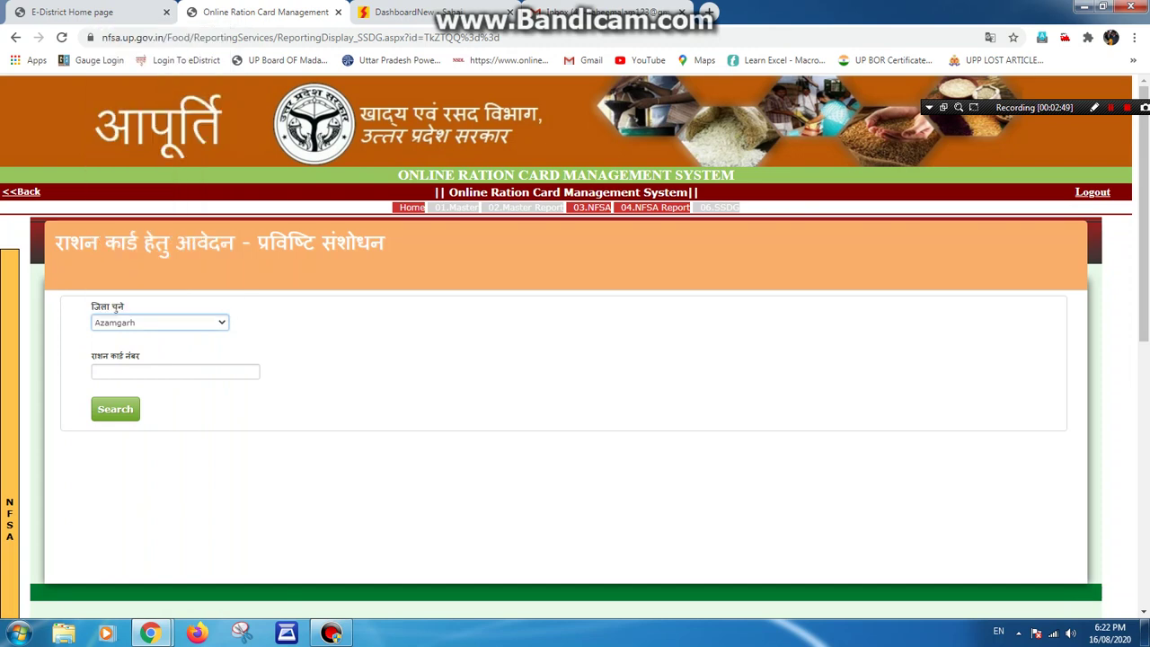
left_click(175, 371)
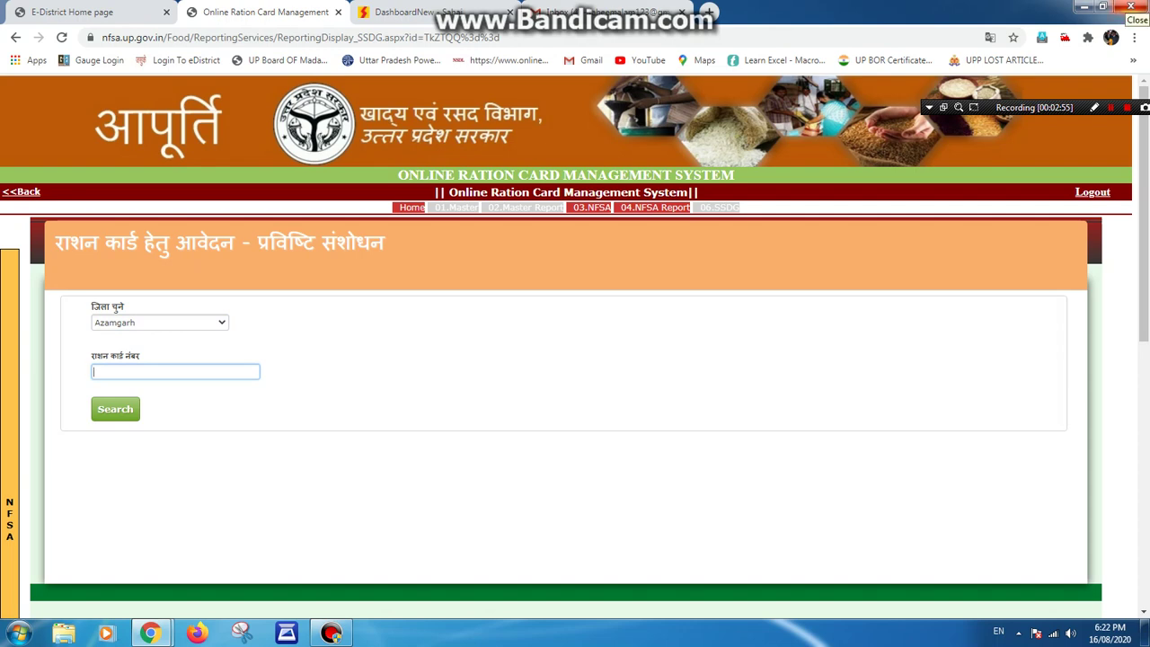
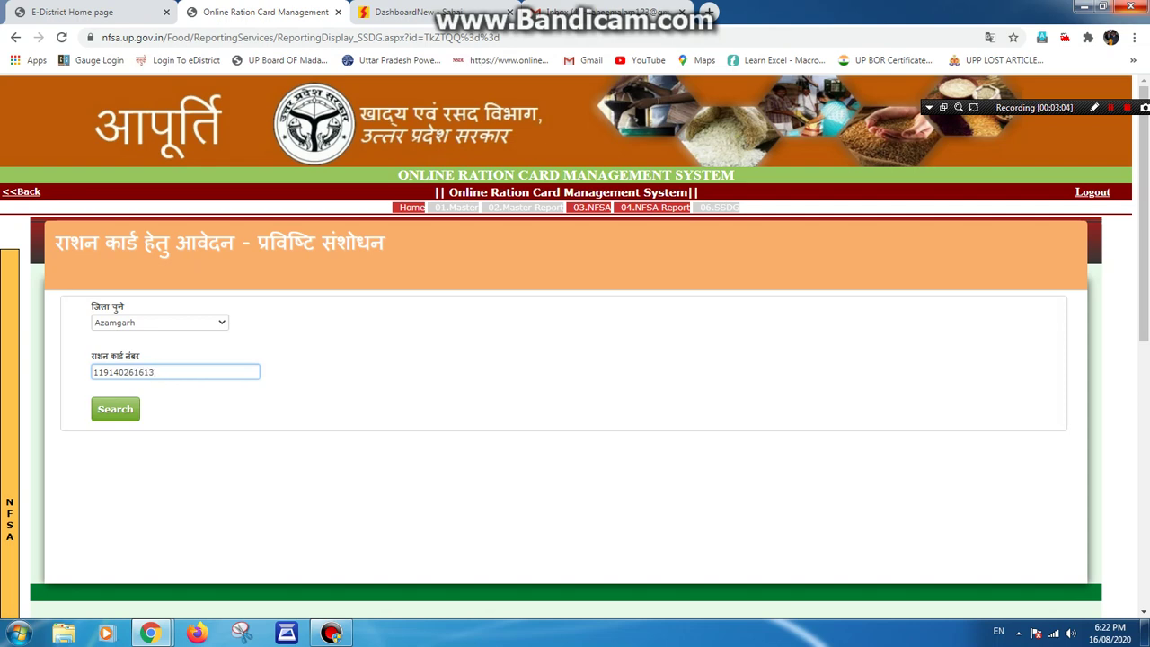
key("ctrl+a")
key("ctrl+c")
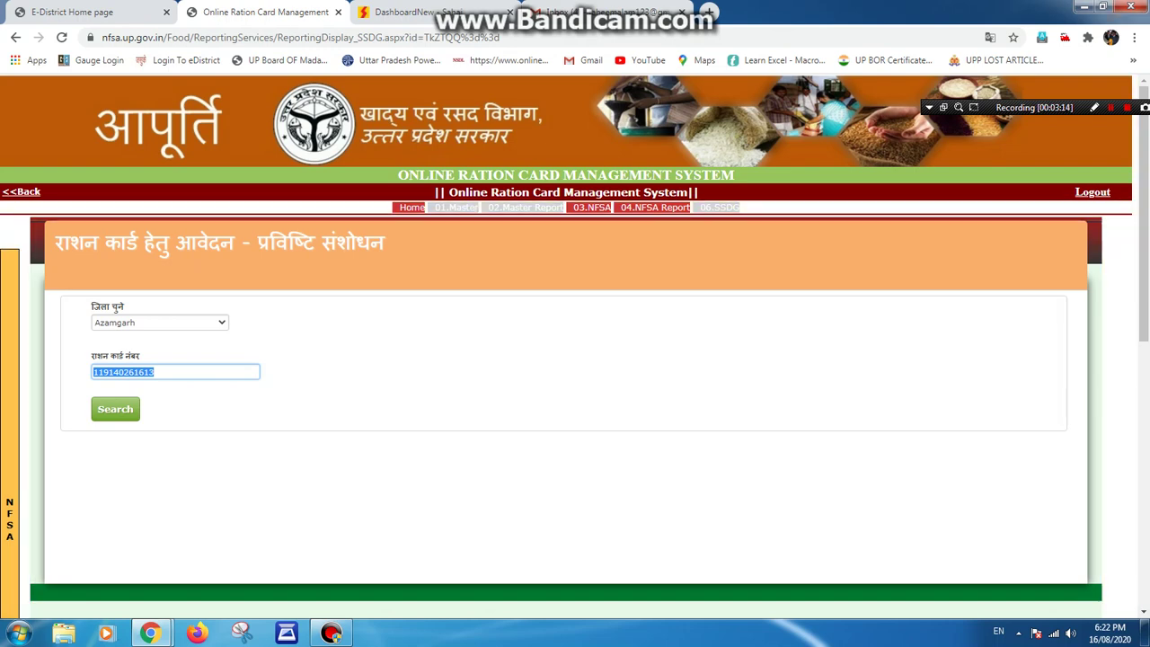
key("Return")
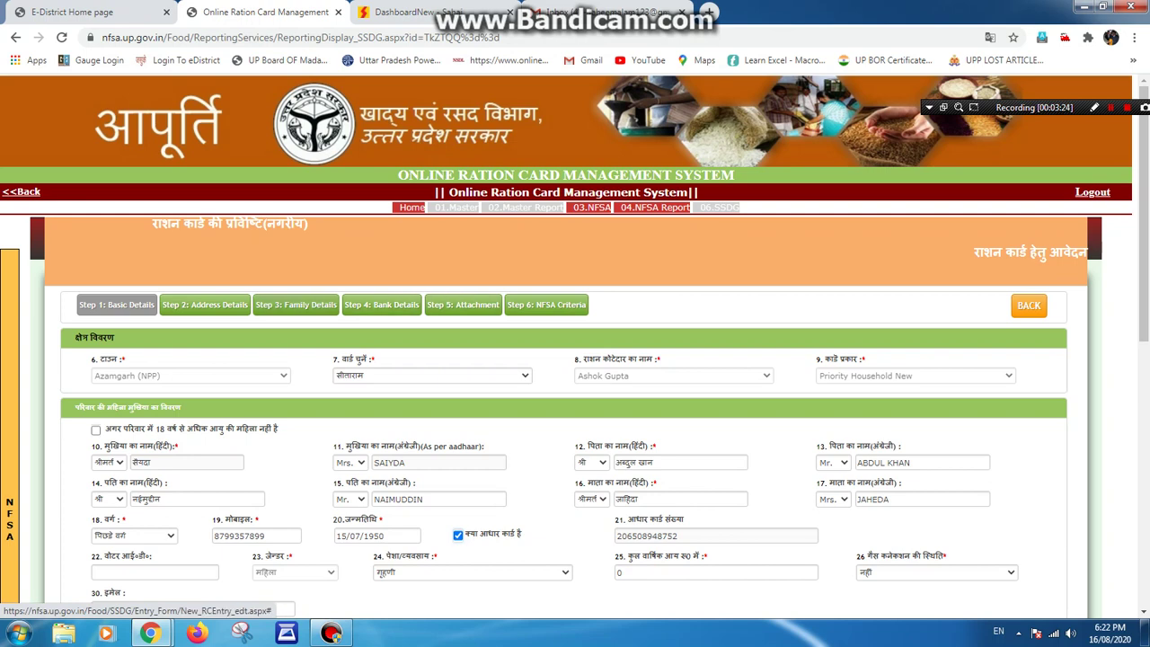
Reopen the 3.2.1 amendment form and select Azamgarh as the district.
left_click(296, 305)
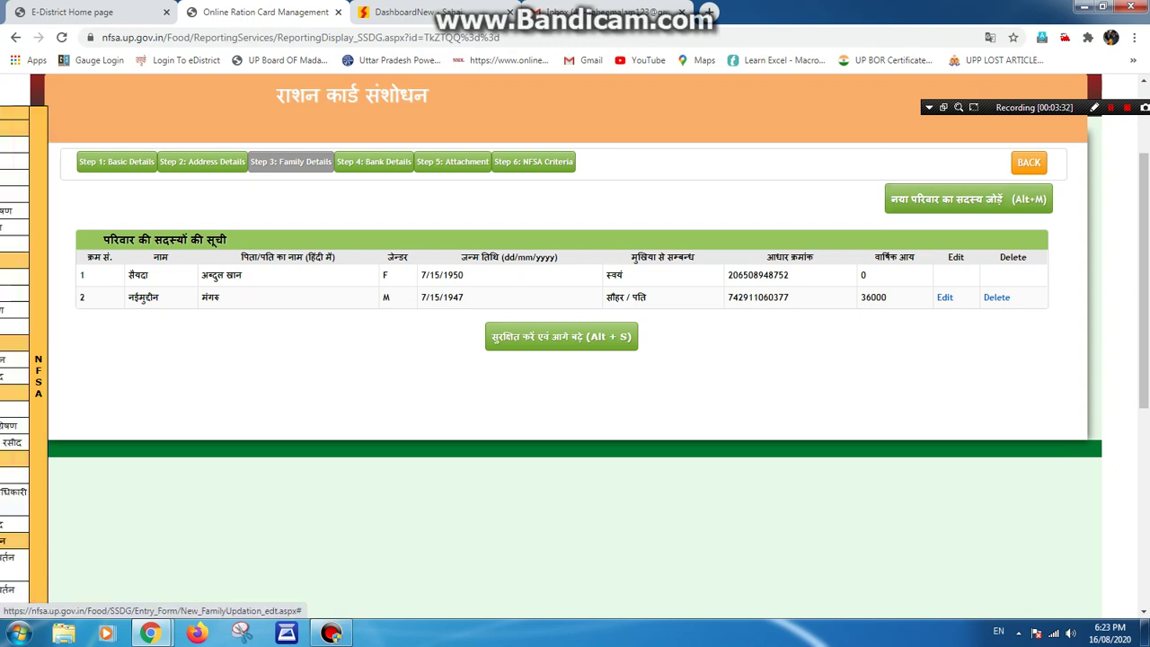
mouse_move(9, 377)
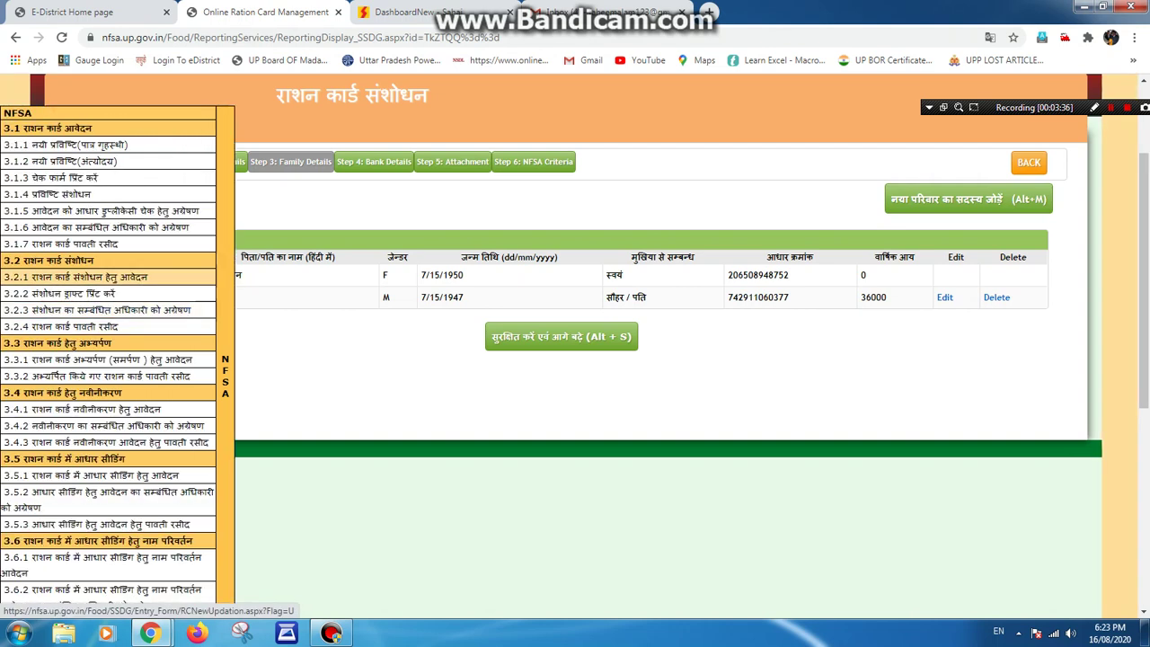
left_click(77, 277)
left_click(160, 179)
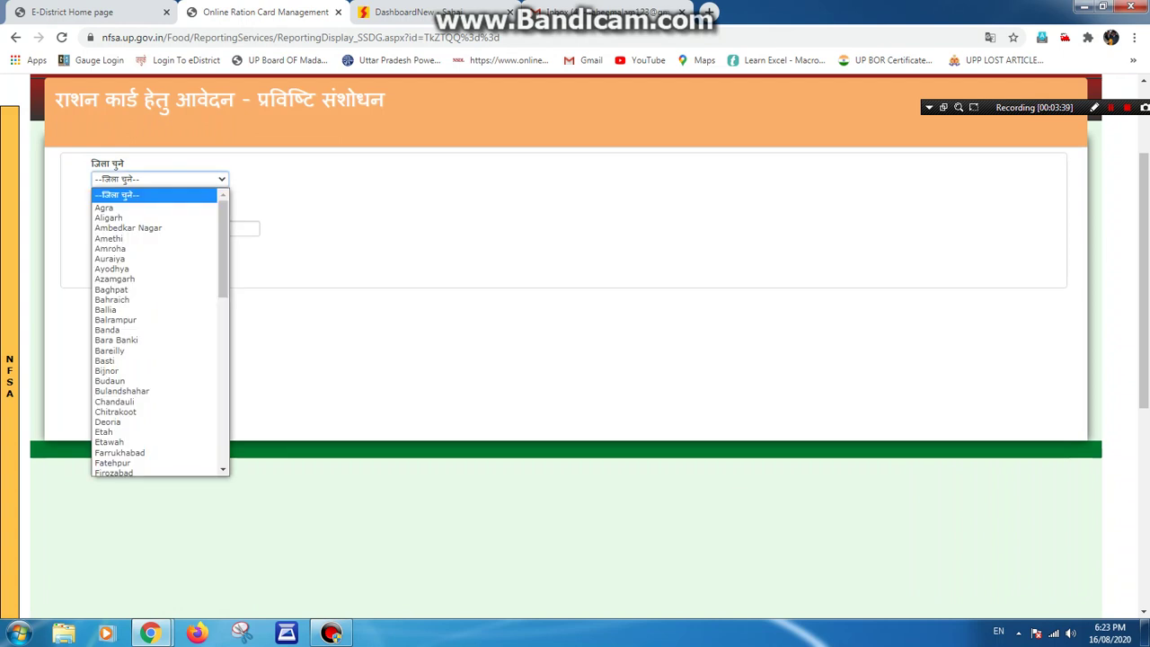
left_click(114, 278)
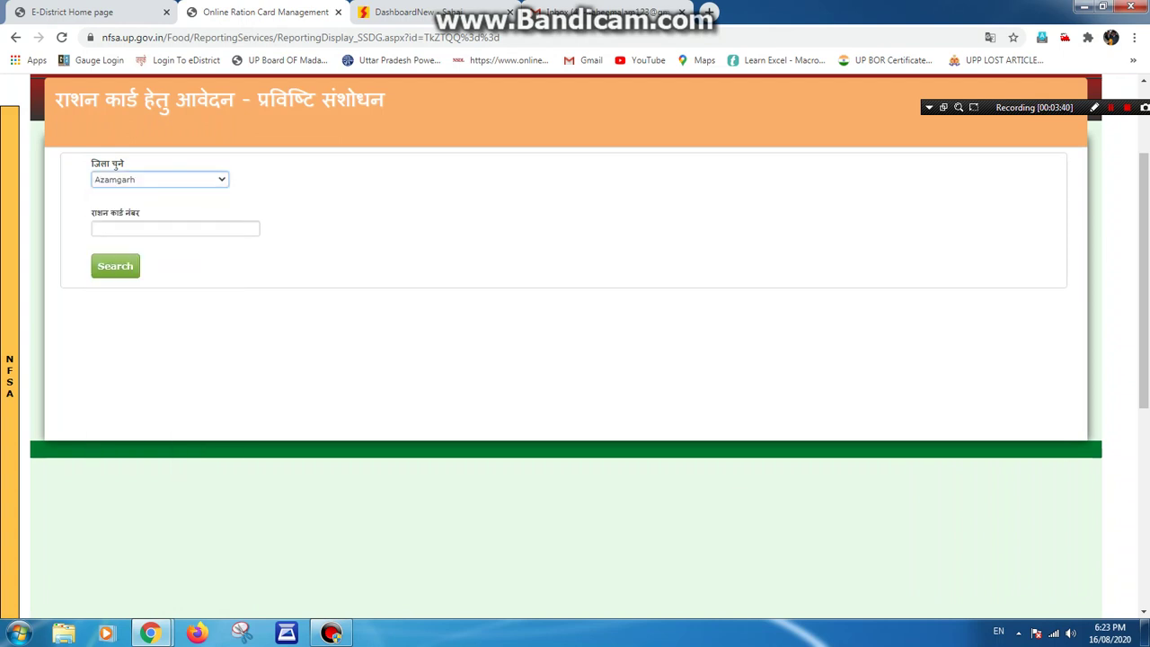
Search the pasted ration card number, then open Step 3 Family Details and Add New Member.
key("Tab")
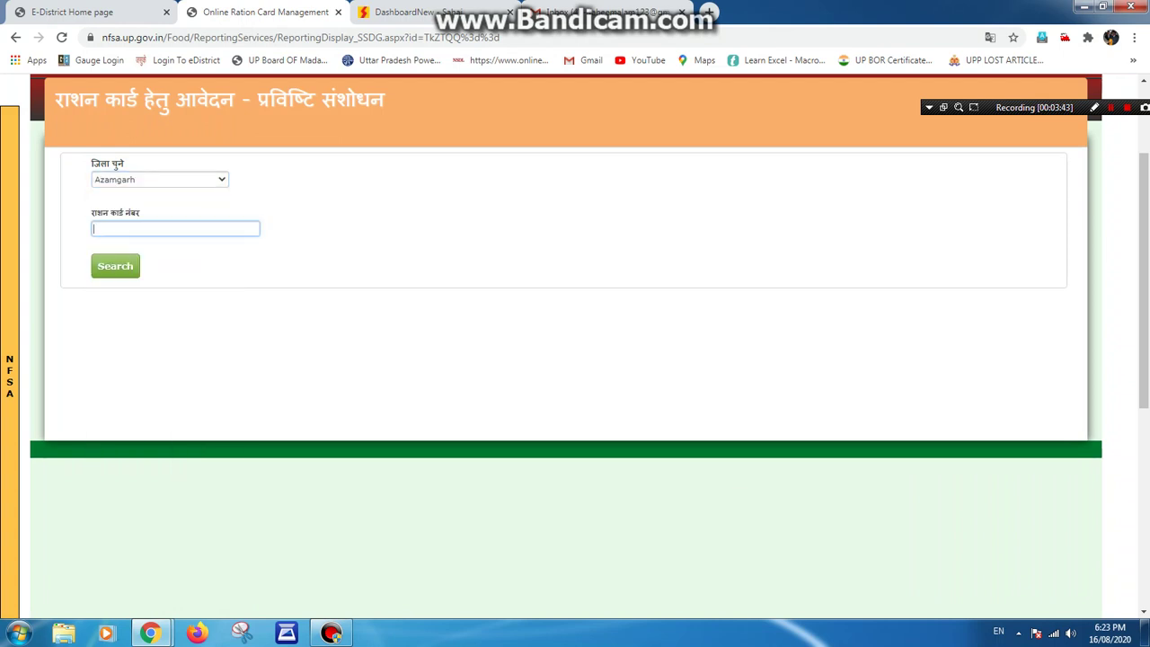
key("ctrl+v")
key("Tab")
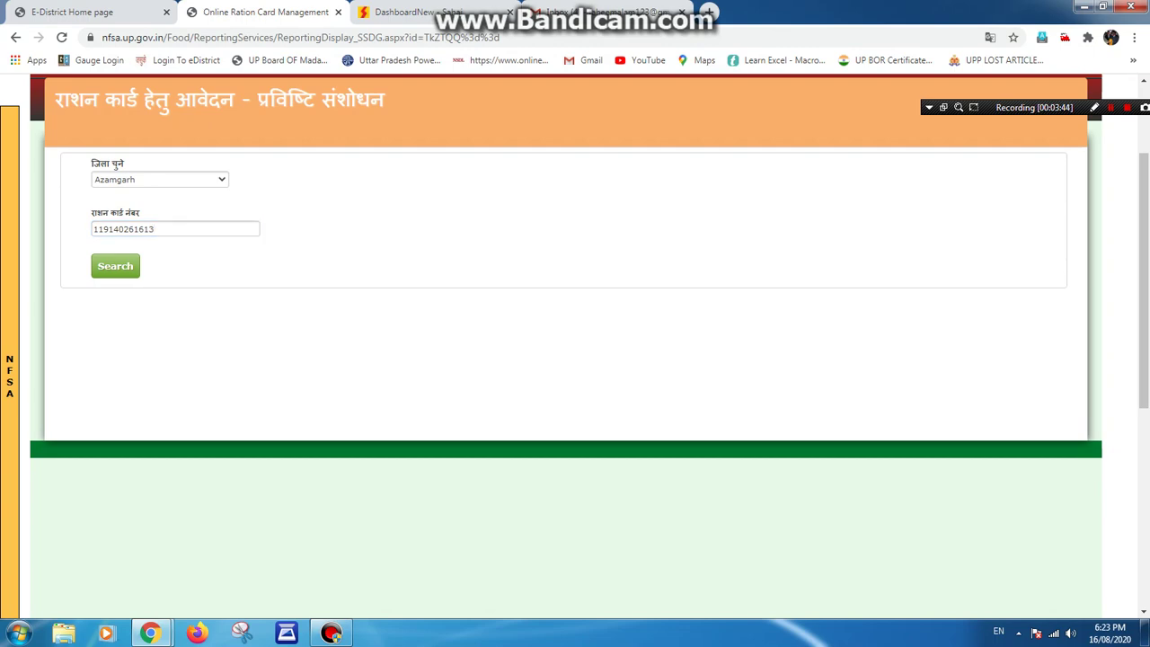
key("Return")
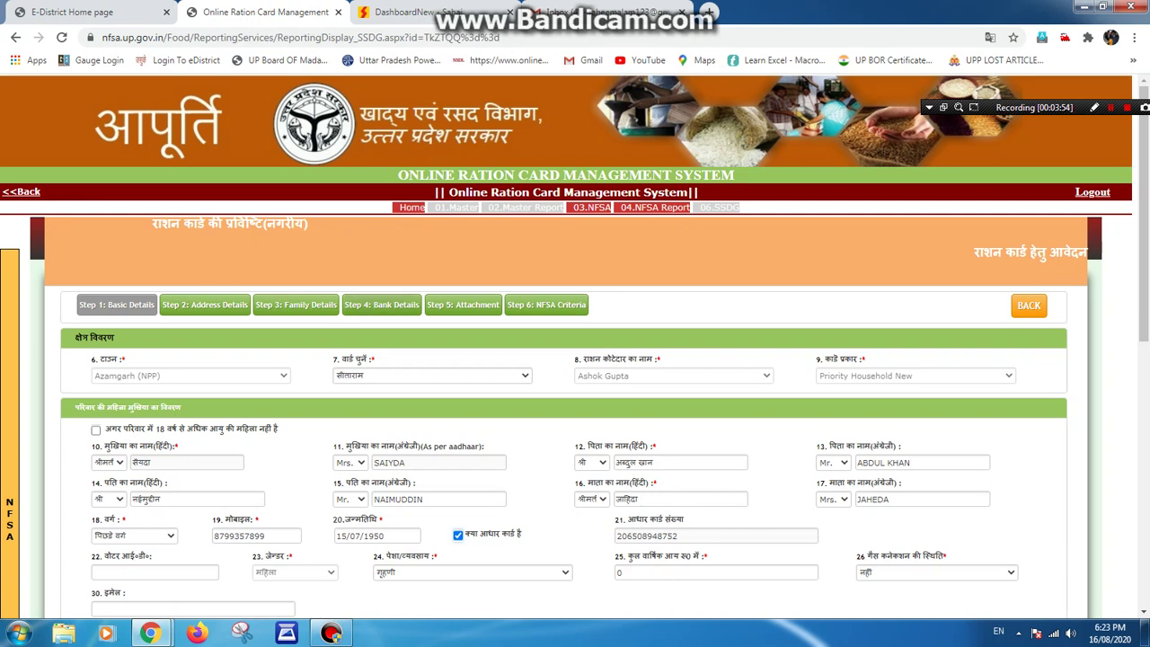
left_click(296, 304)
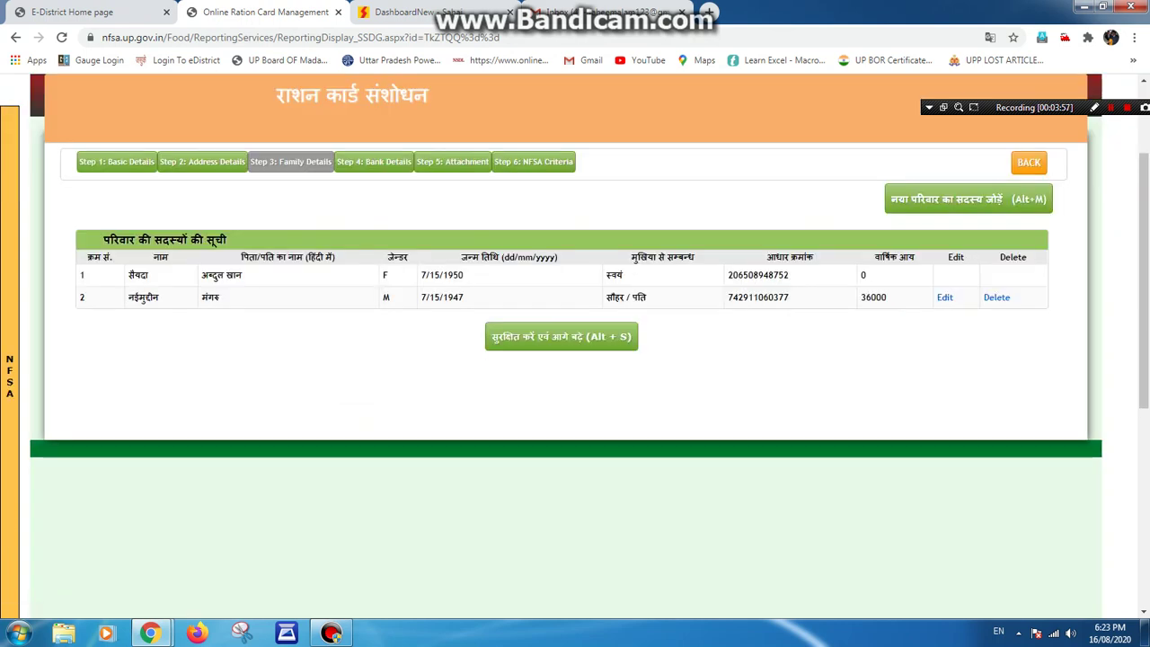
left_click(967, 199)
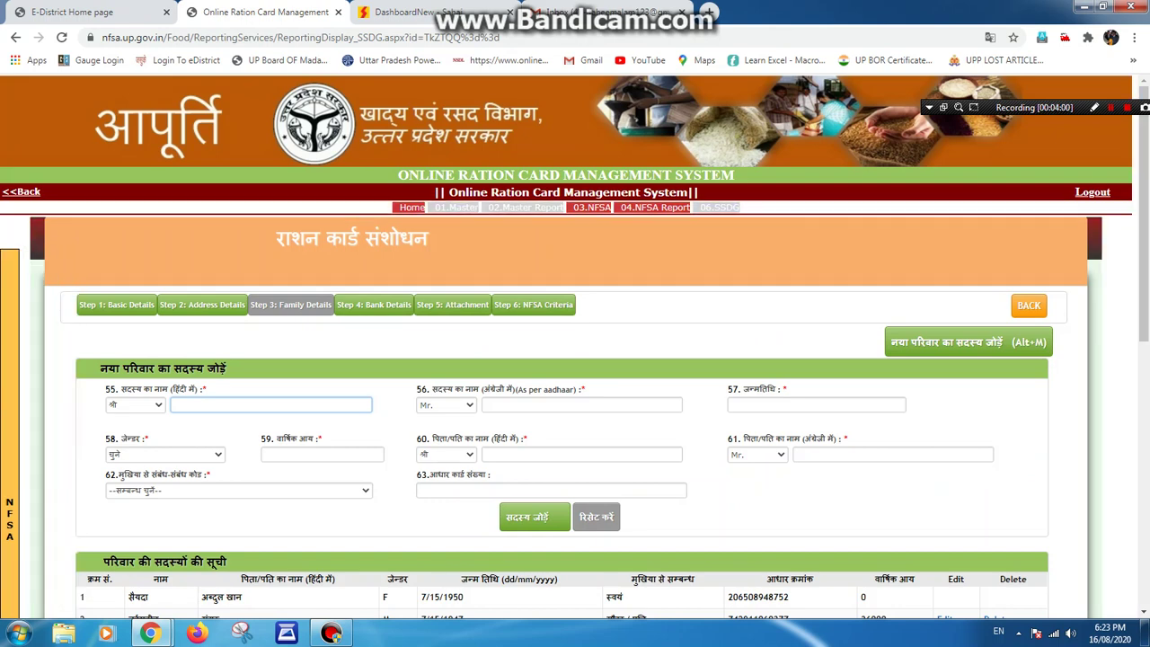
Keep title श्री, set relation to 08-बेटा and annual income to 000.
left_click(135, 404)
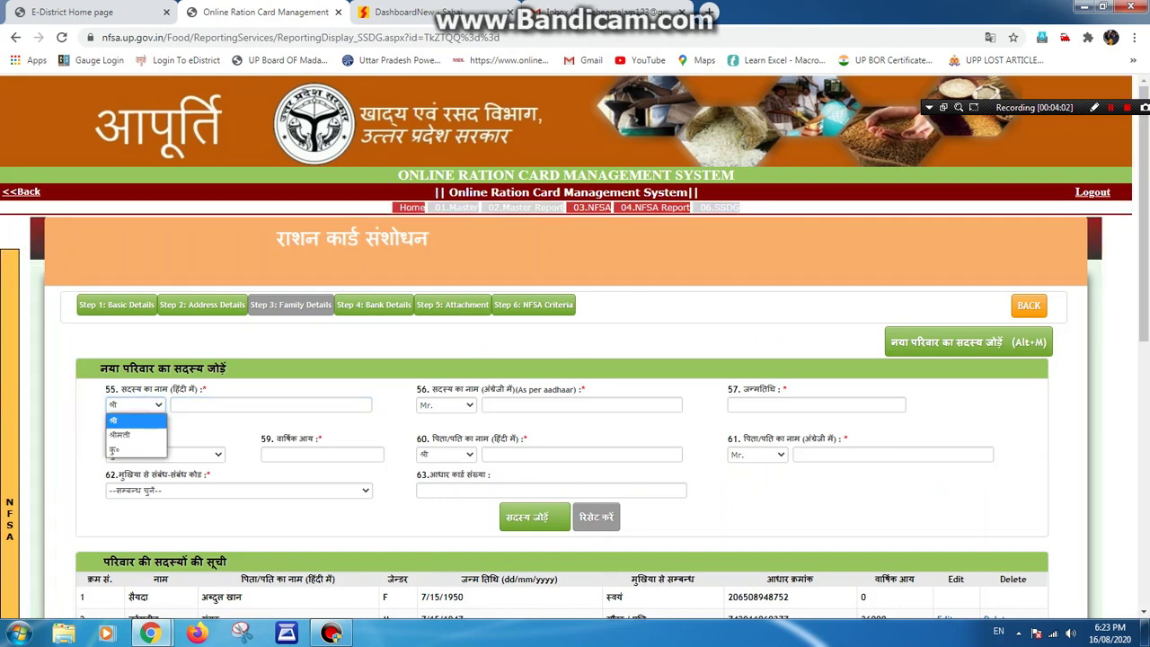
key("Down")
key("Down")
key("Escape")
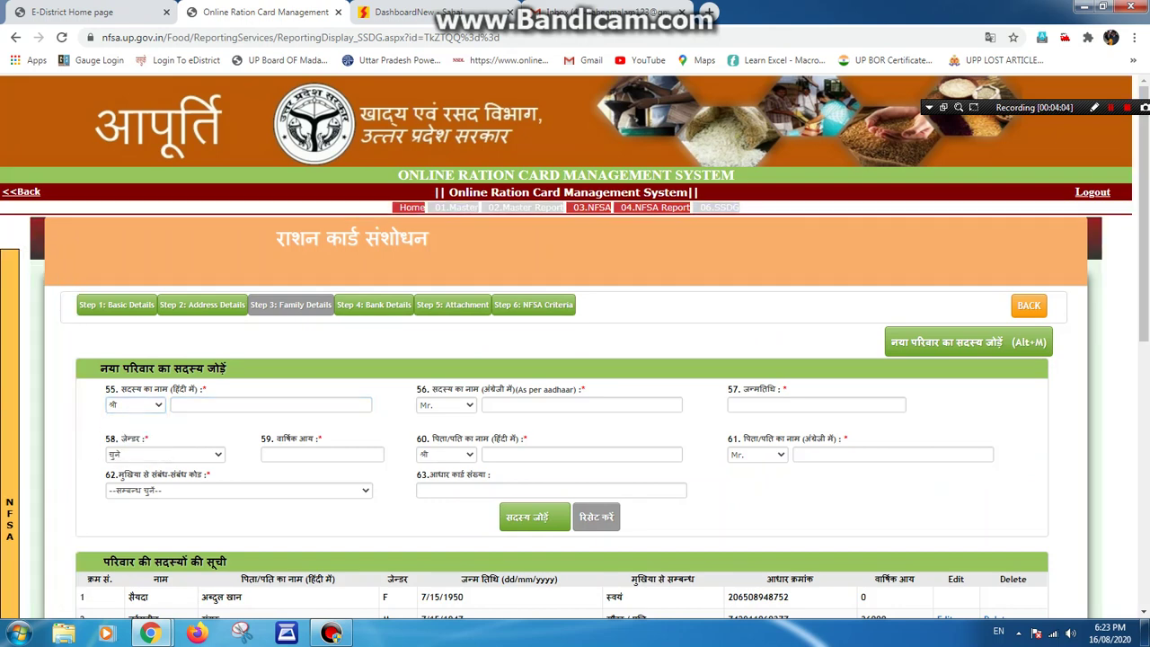
scroll(534, 516, "down", 3)
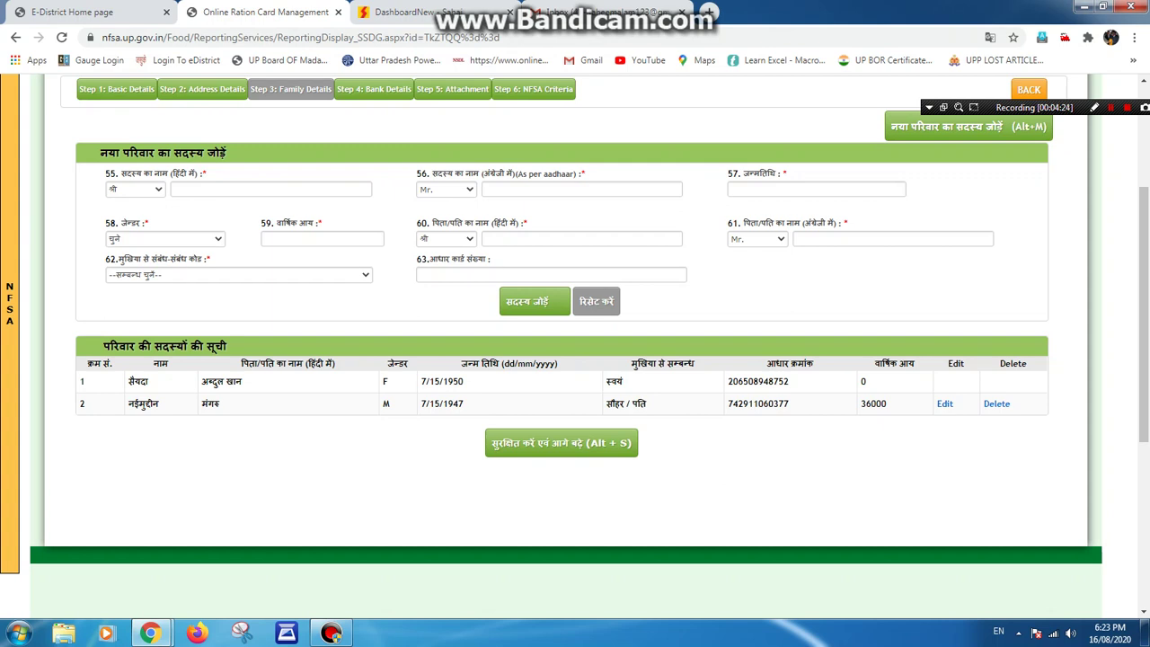
key("alt+Down")
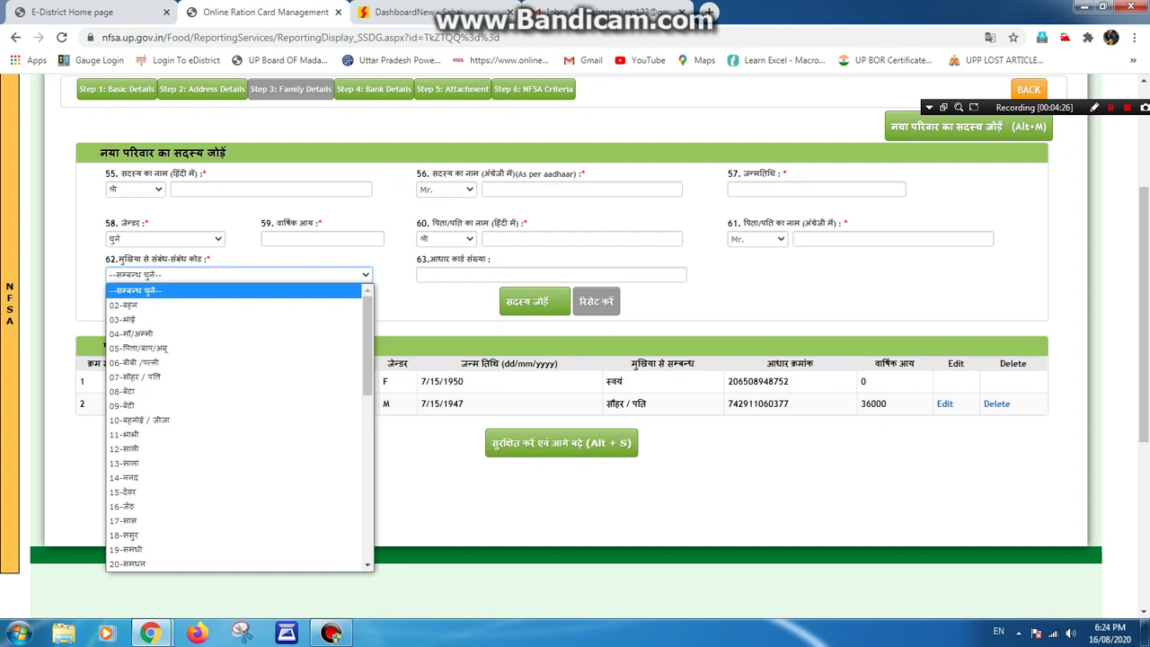
key("Down")
key("Down")
key("Down")
key("Down")
key("Down")
key("Down")
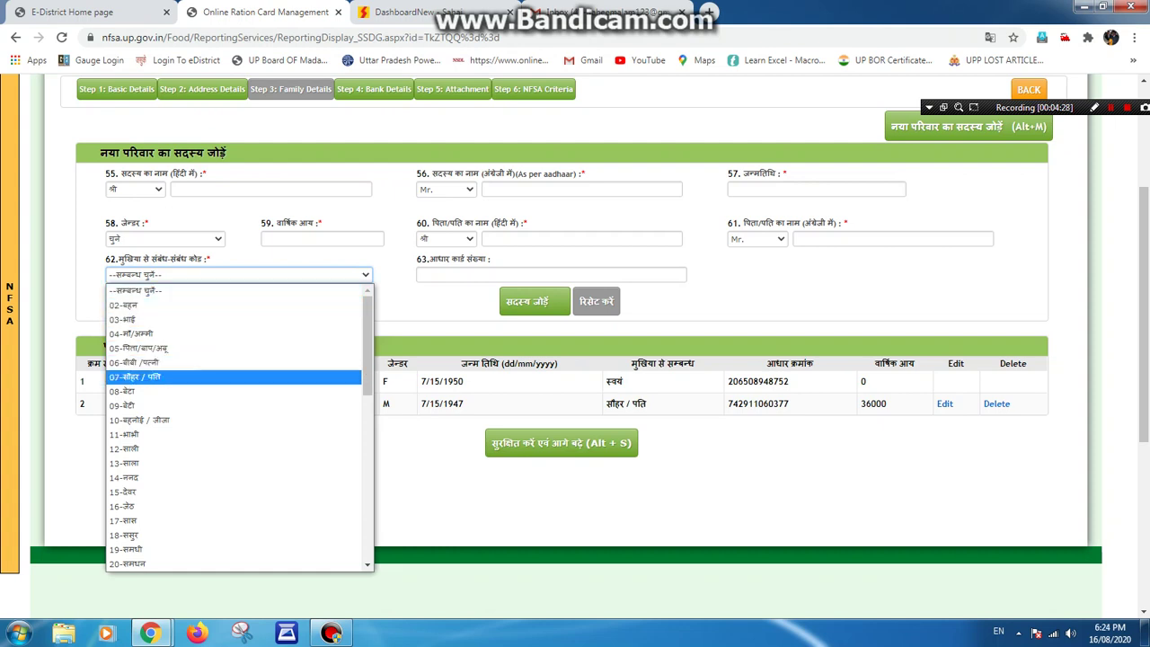
key("Down")
key("Return")
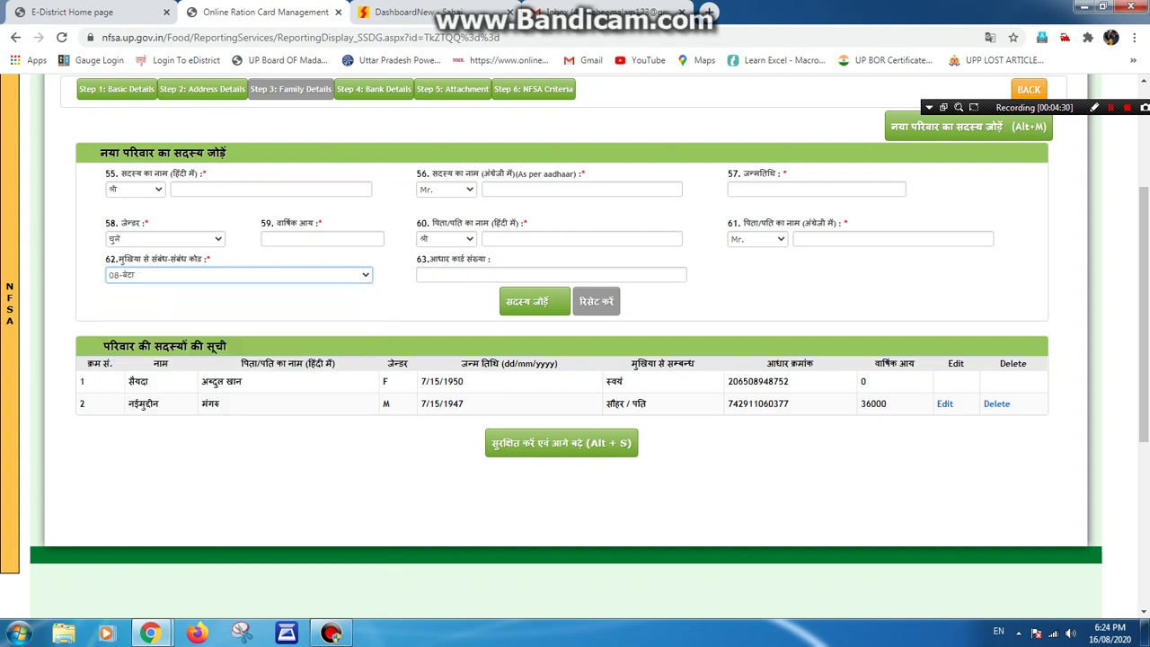
left_click(321, 238)
type("000")
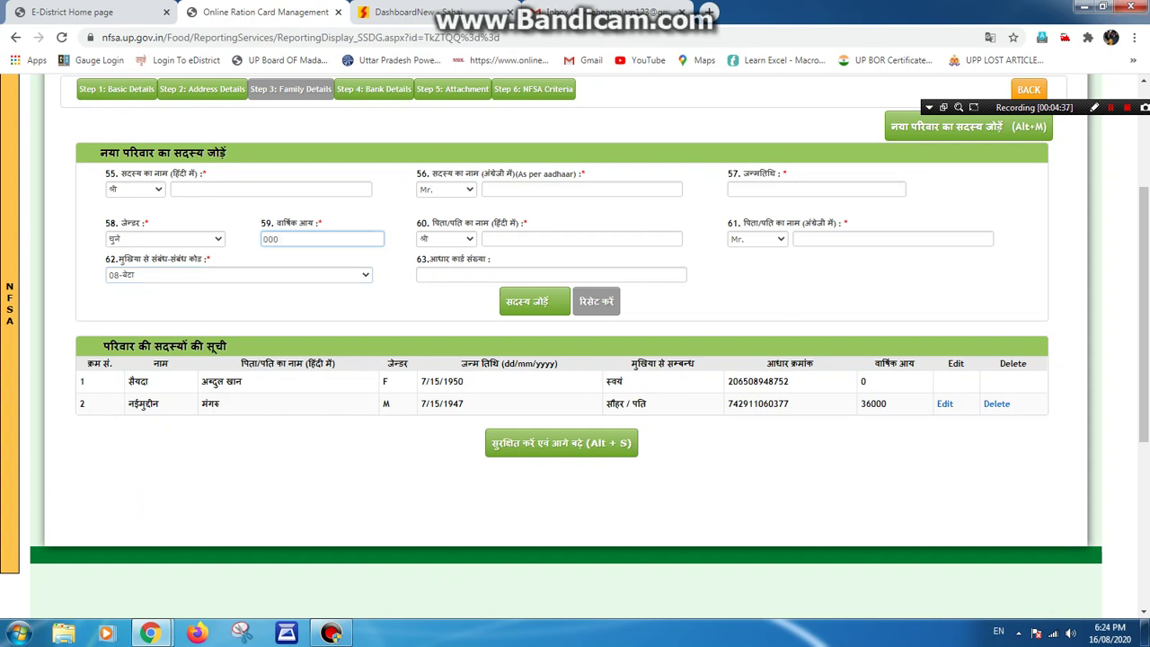
Switch to Hindi input and enter the new member's name.
left_click(551, 274)
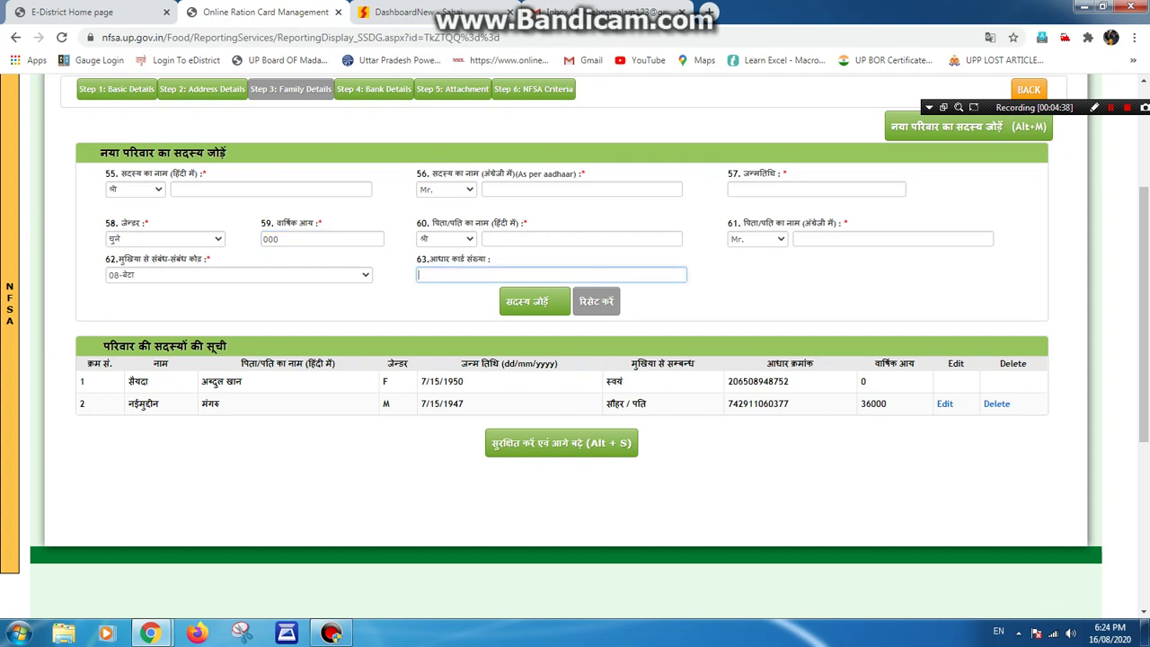
left_click(271, 188)
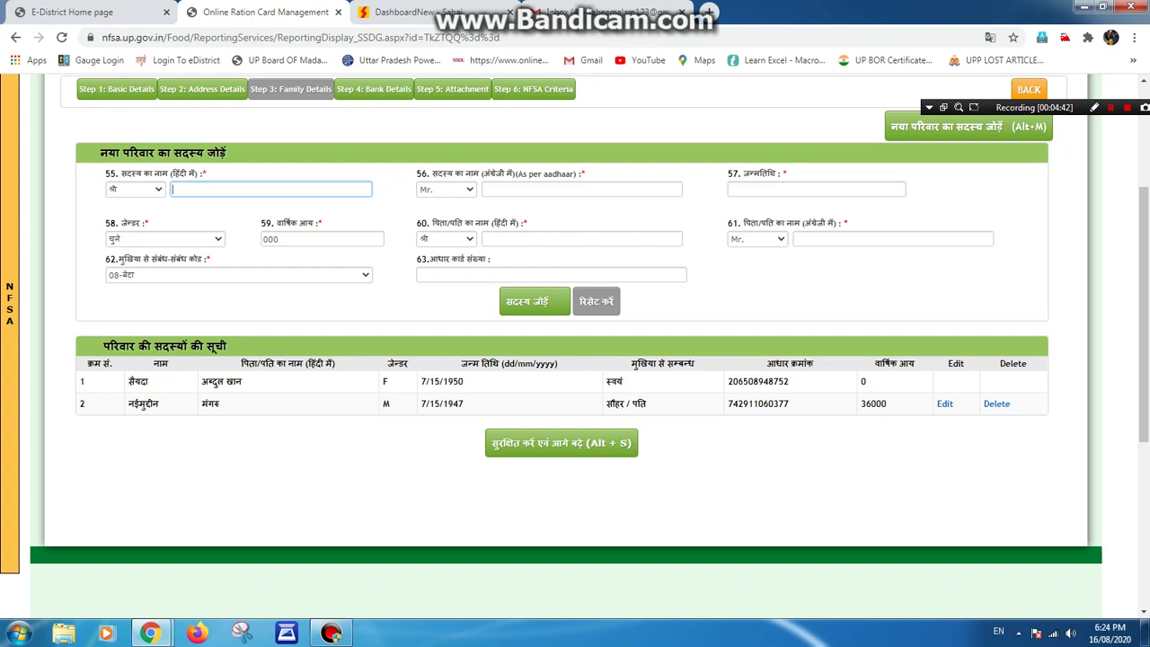
key("alt+shift")
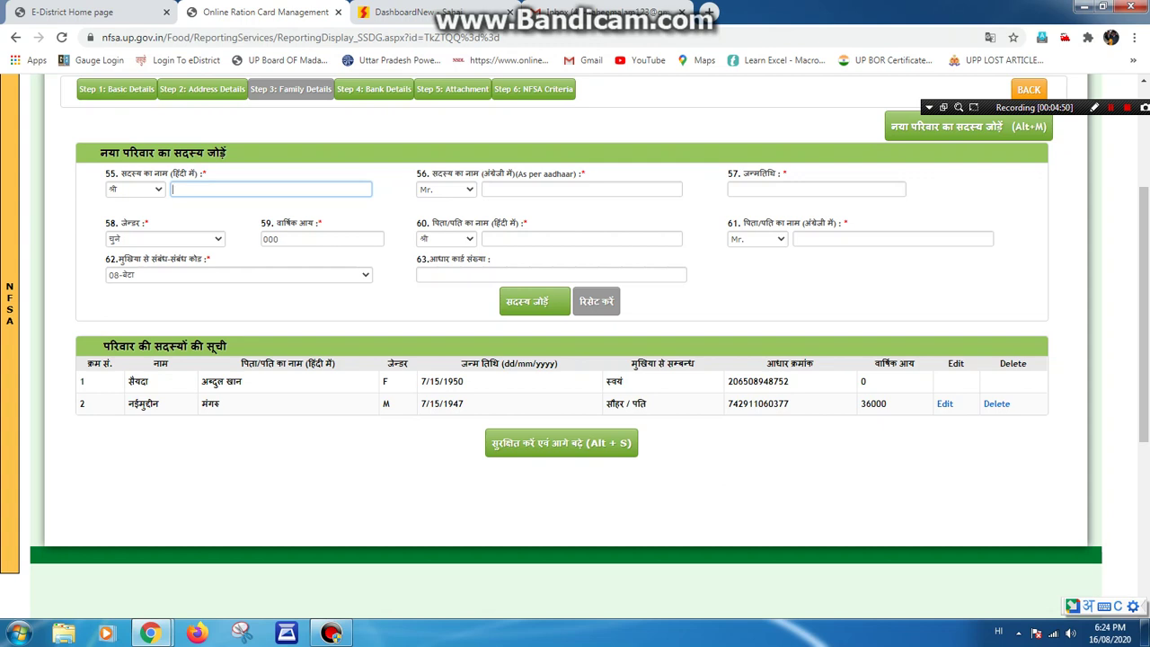
type("waseem")
key("Tab")
key("Tab")
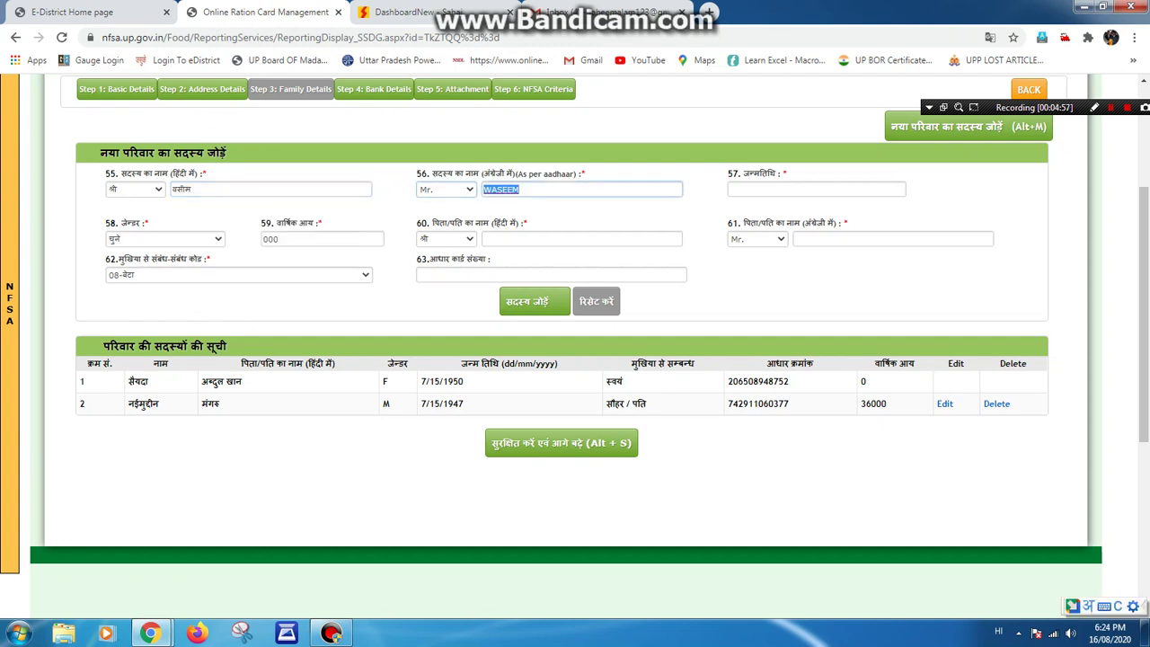
key("Tab")
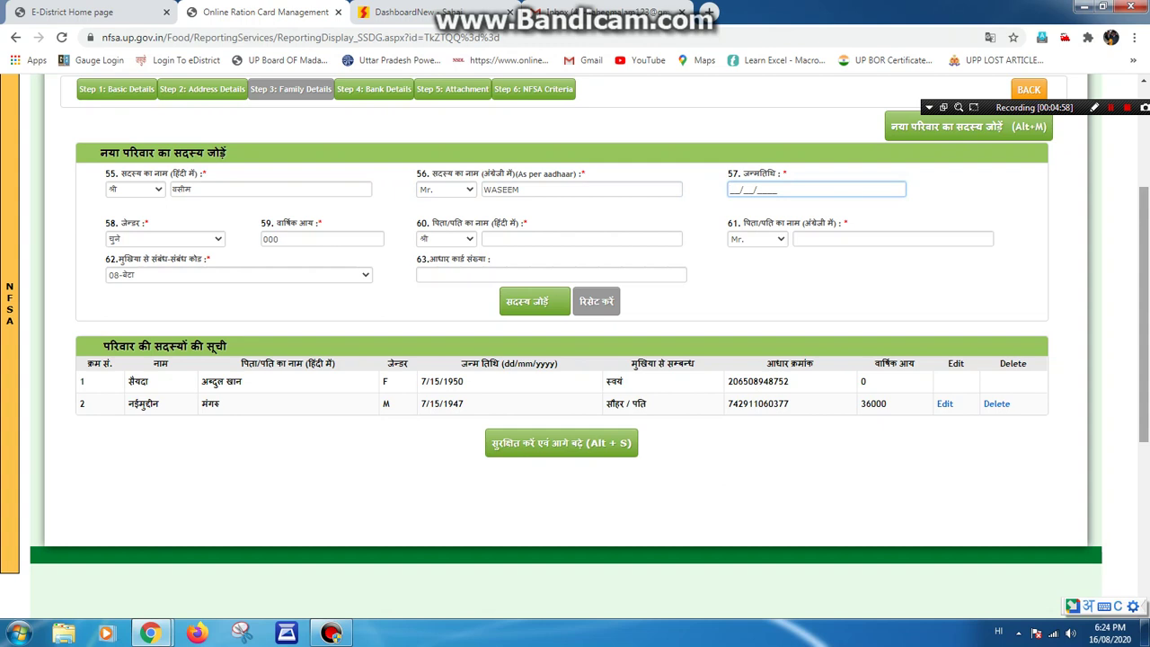
Fill the father's Hindi name by copying the existing member's Hindi name.
type("1")
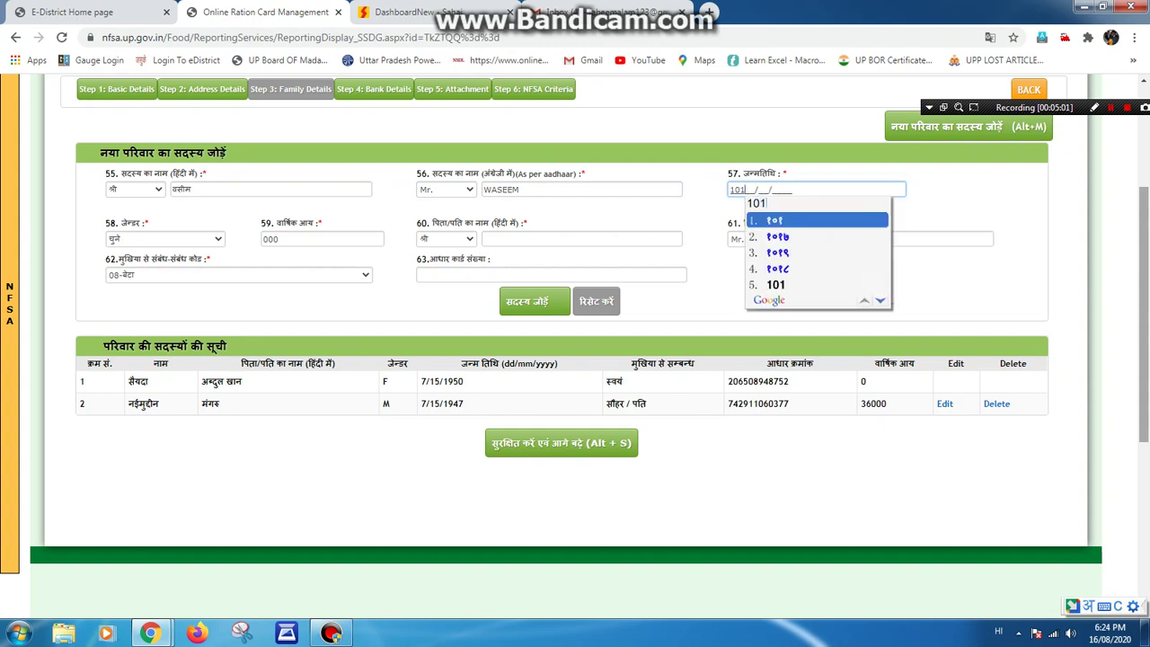
left_click(164, 238)
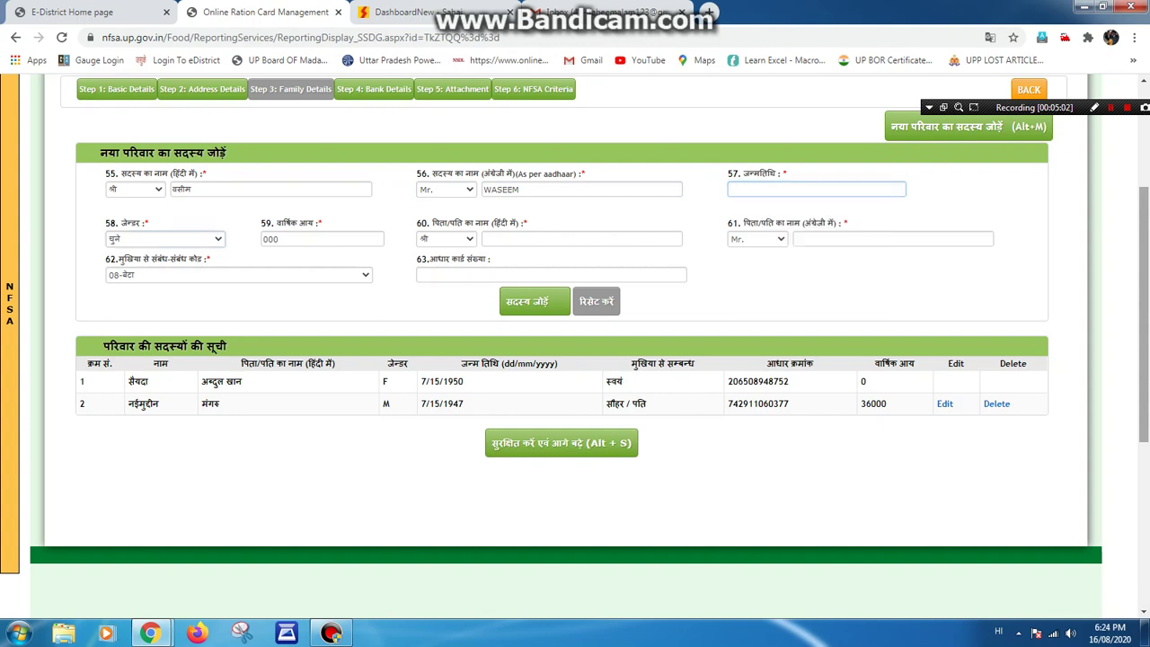
key("Tab")
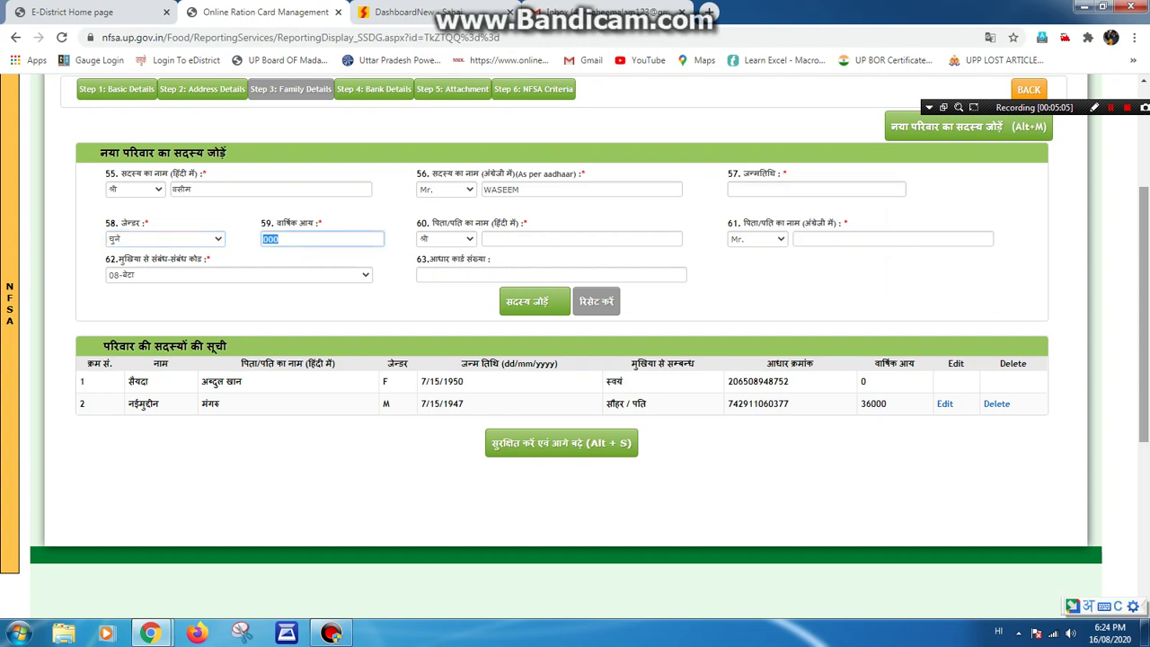
key("Tab")
key("Tab")
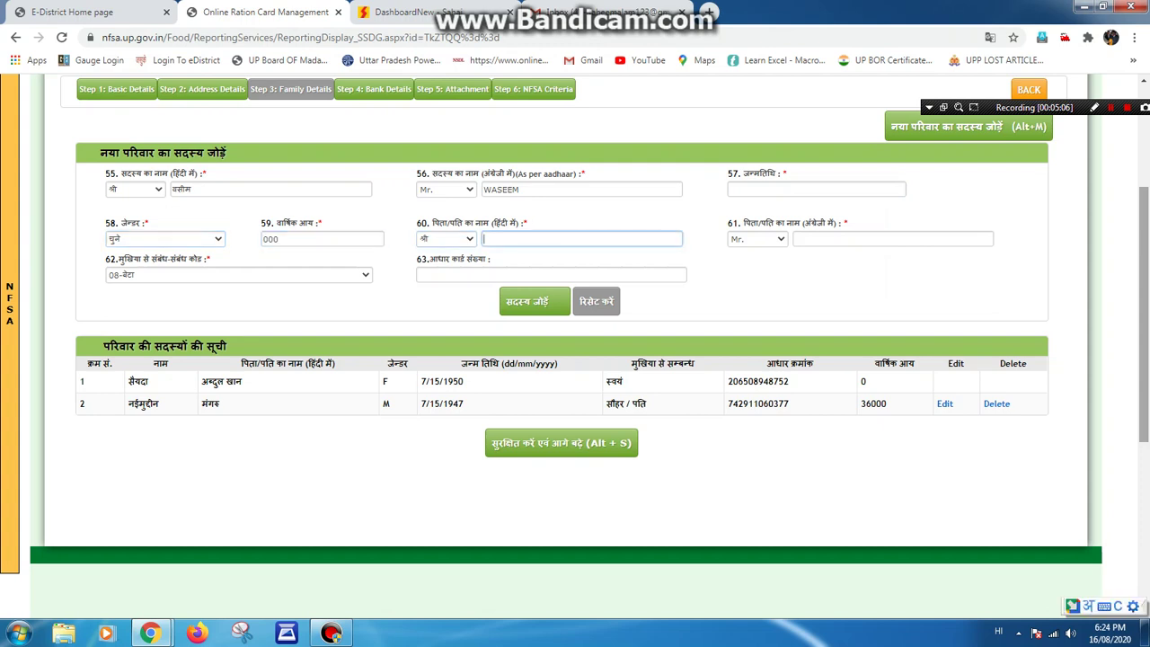
type("naimuddin")
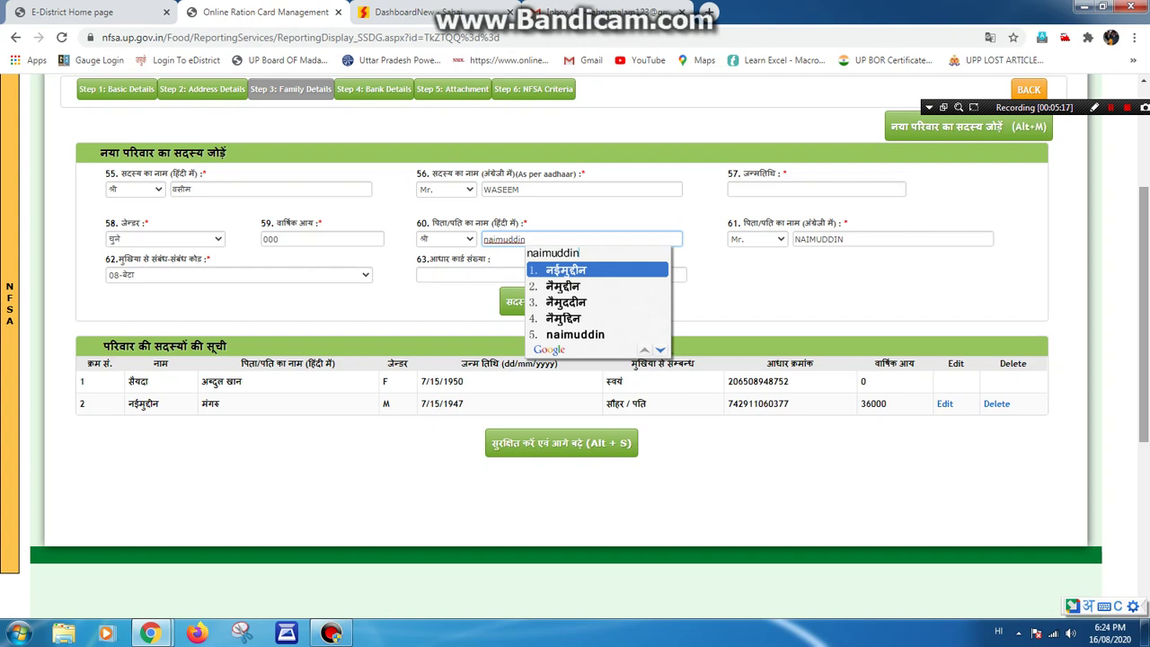
key("ctrl+a")
key("BackSpace")
mouse_move(9, 306)
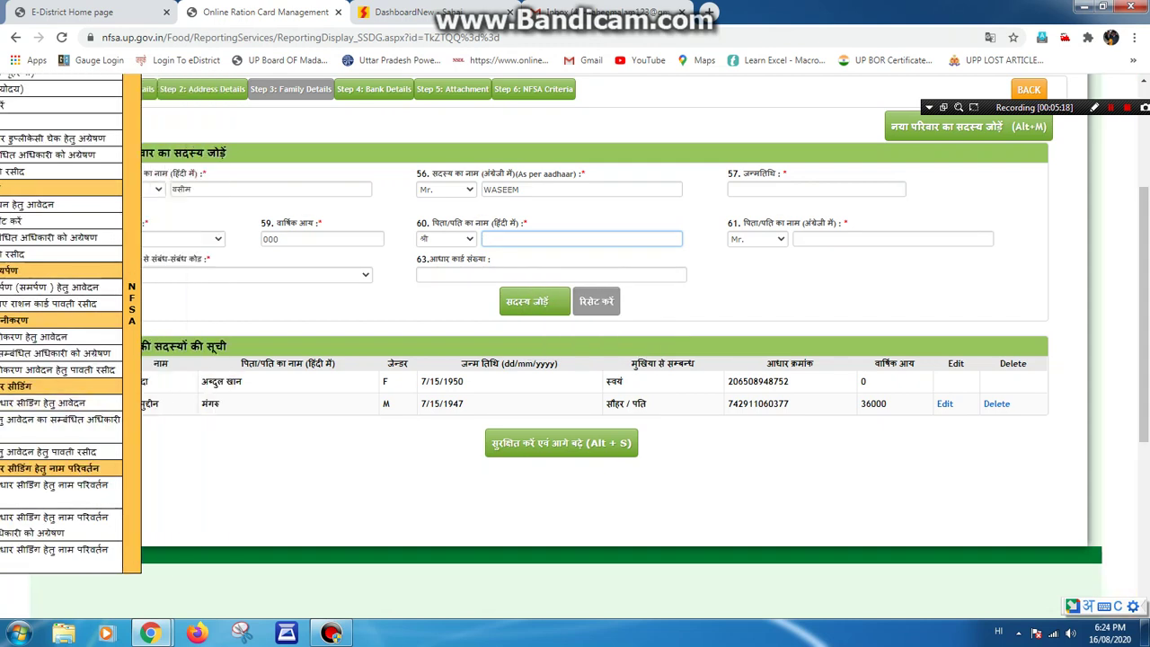
double_click(143, 403)
key("ctrl+c")
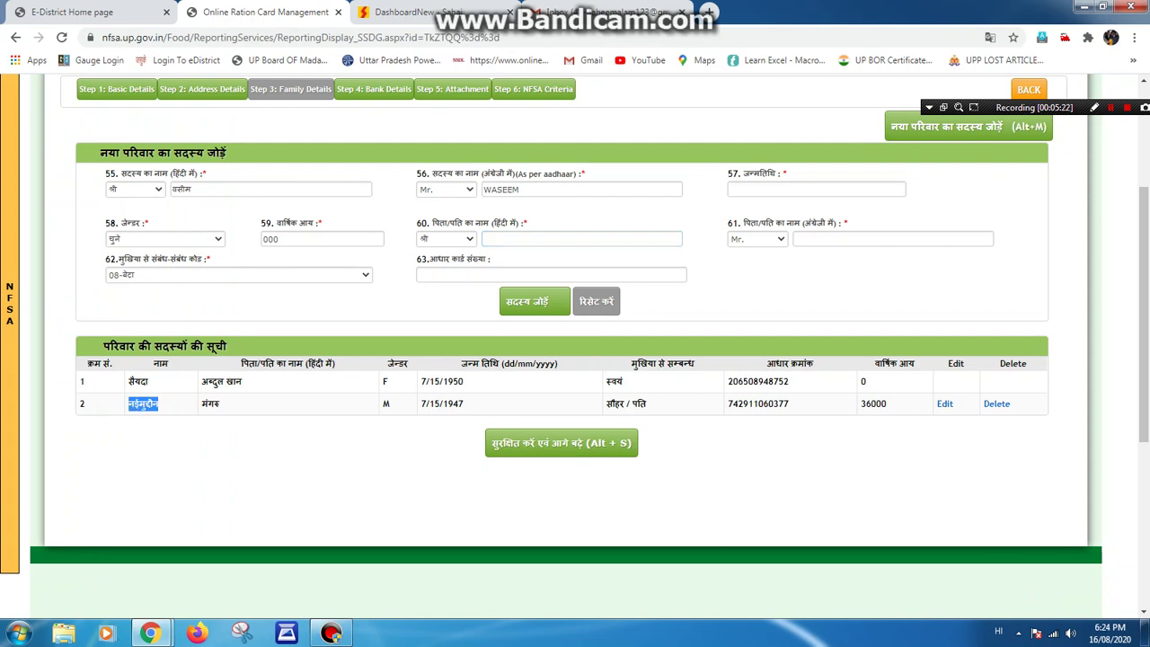
left_click(503, 238)
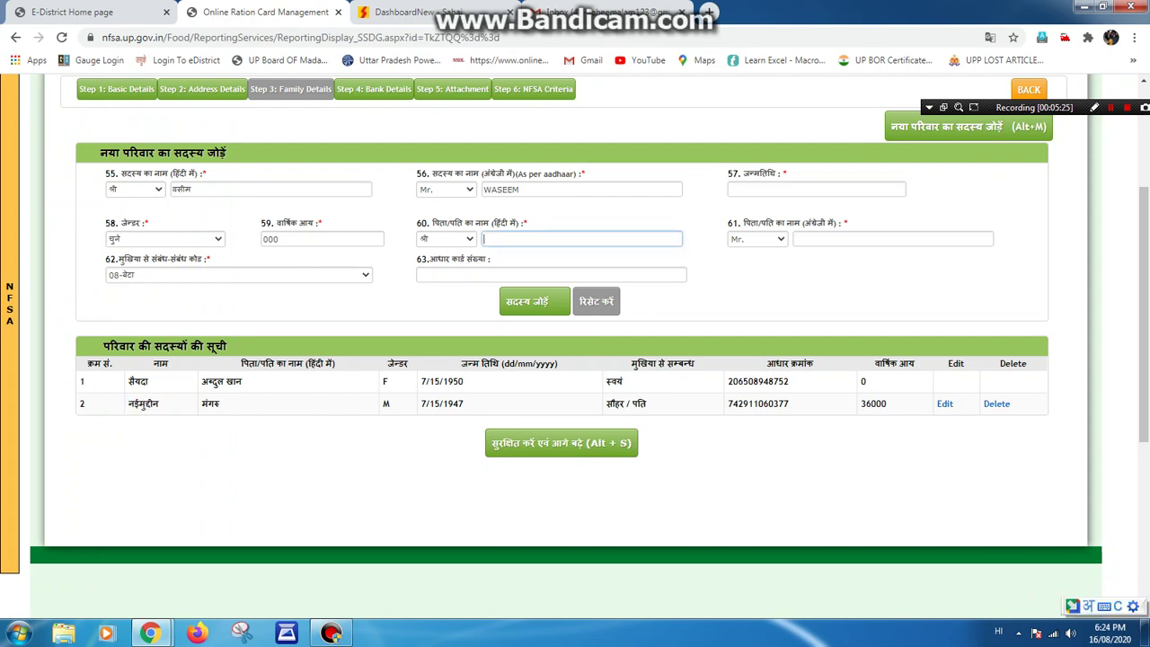
key("ctrl+v")
left_click(808, 238)
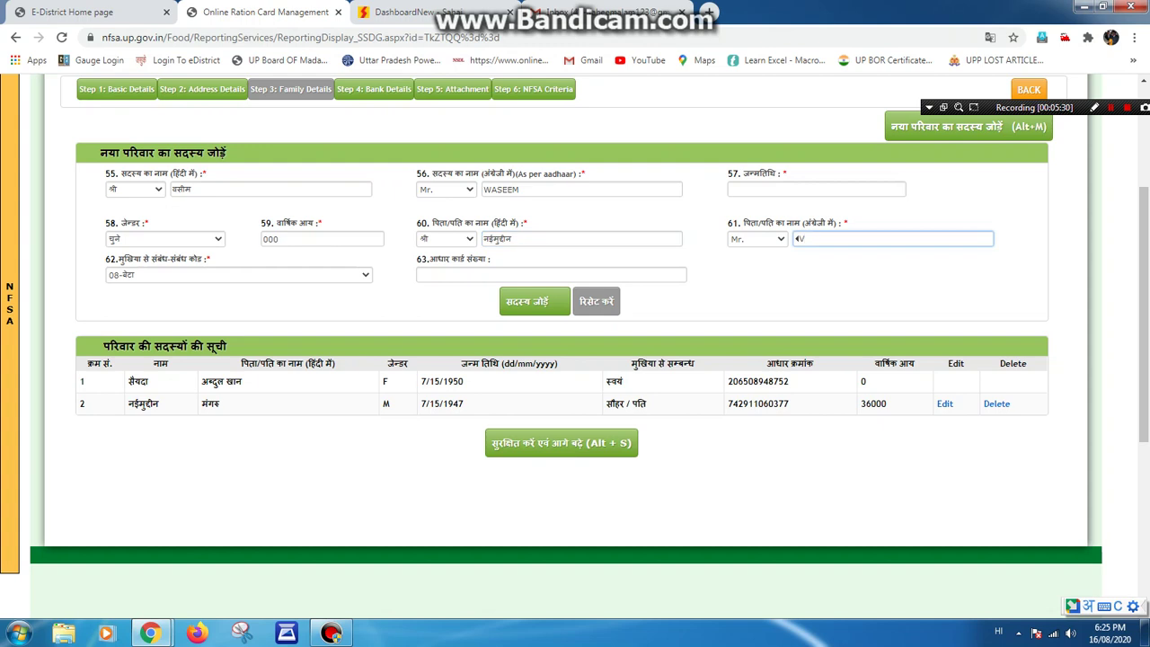
key("BackSpace")
key("BackSpace")
key("Tab")
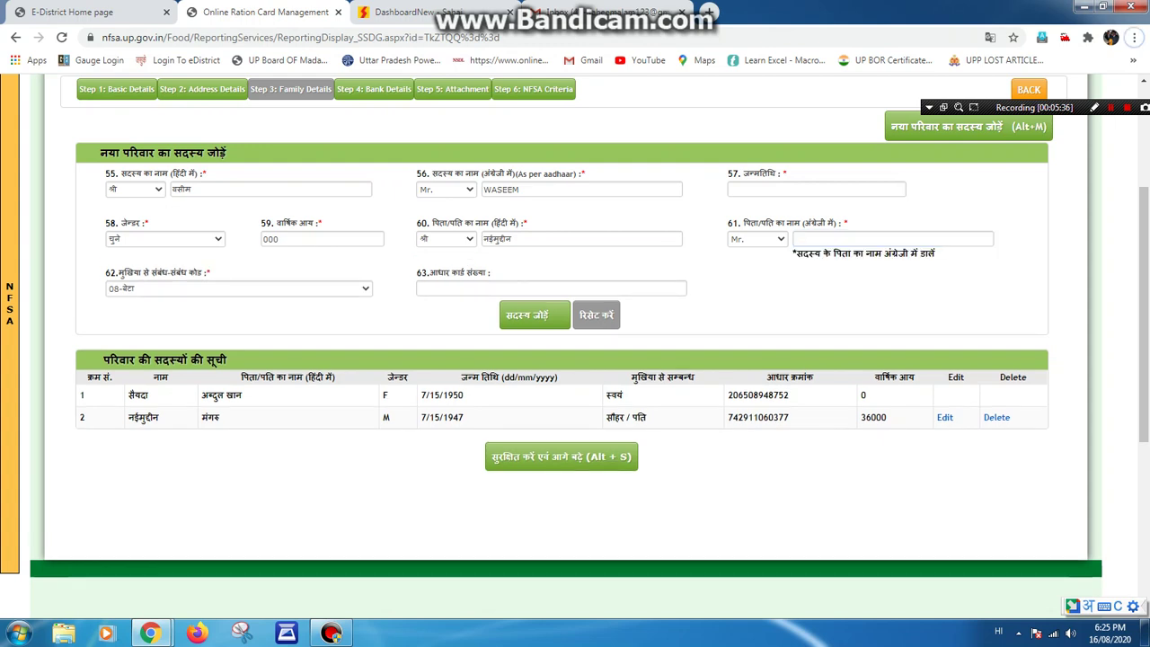
Switch to English input, enter birth date 01/01/1989 and the father's English name.
key("alt+shift")
left_click(745, 188)
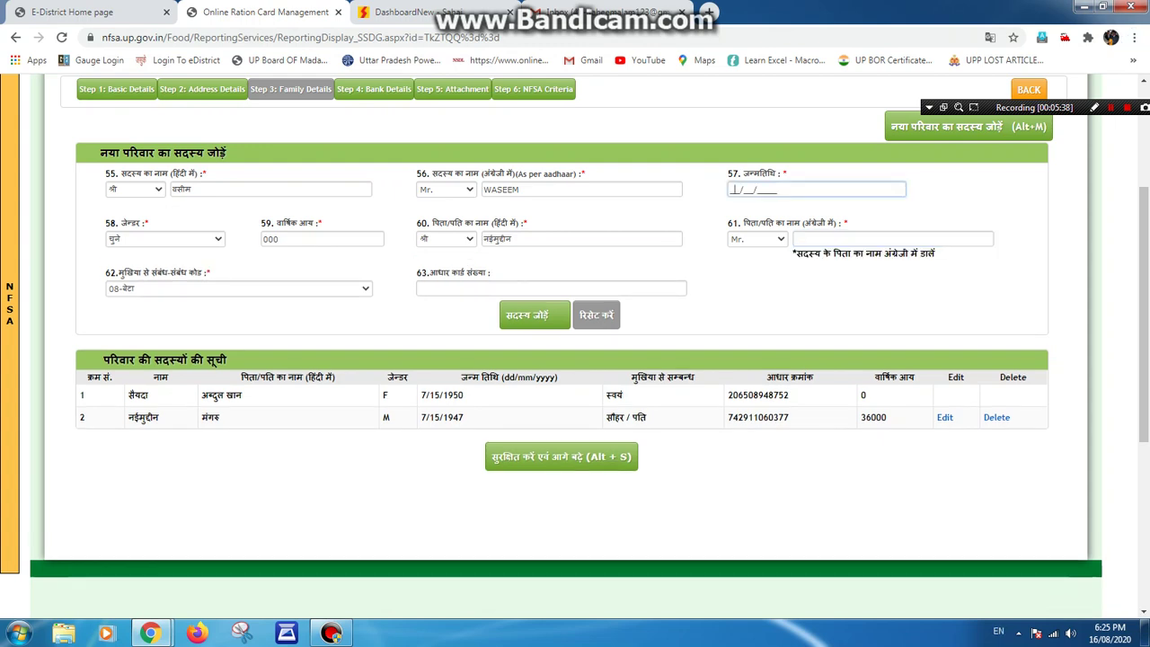
type("01/01/19")
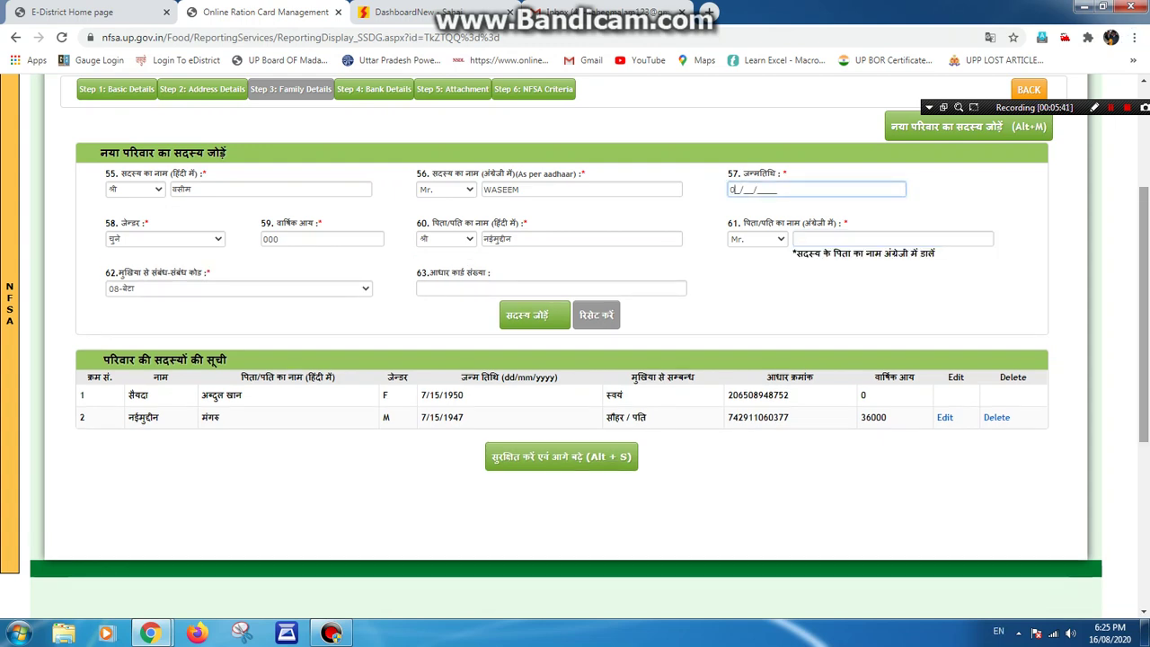
type("89")
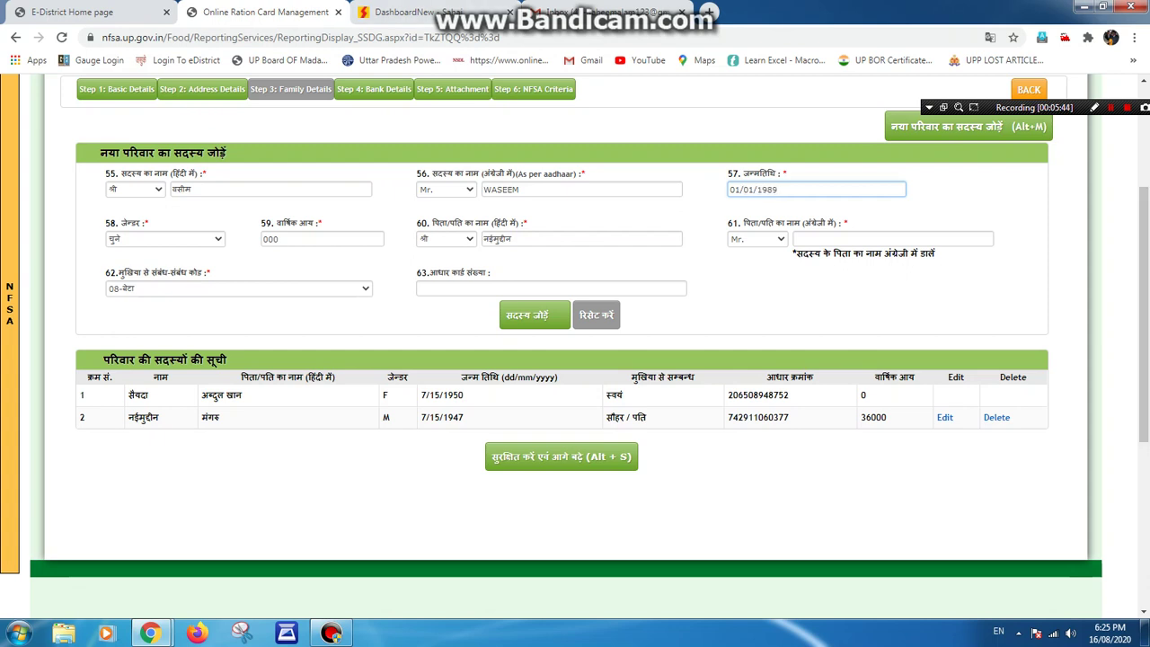
left_click(483, 190)
left_click(889, 239)
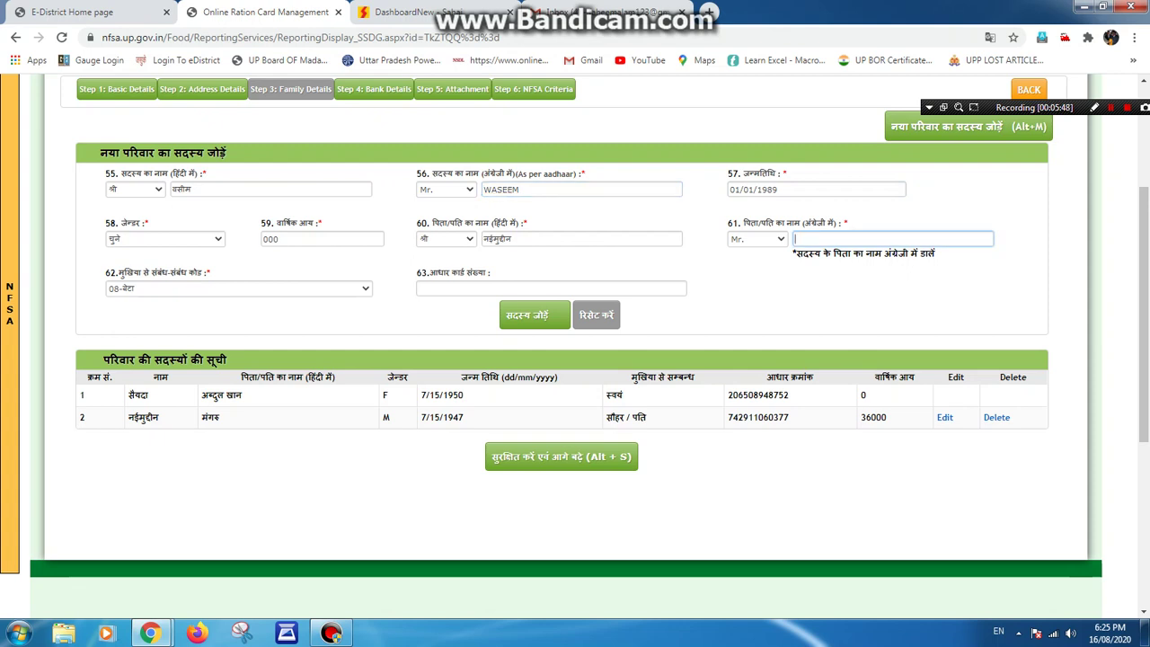
type("naimuddin")
key("Tab")
Set gender to पुरुष (male) and enter the member's Aadhaar number.
key("alt+Down")
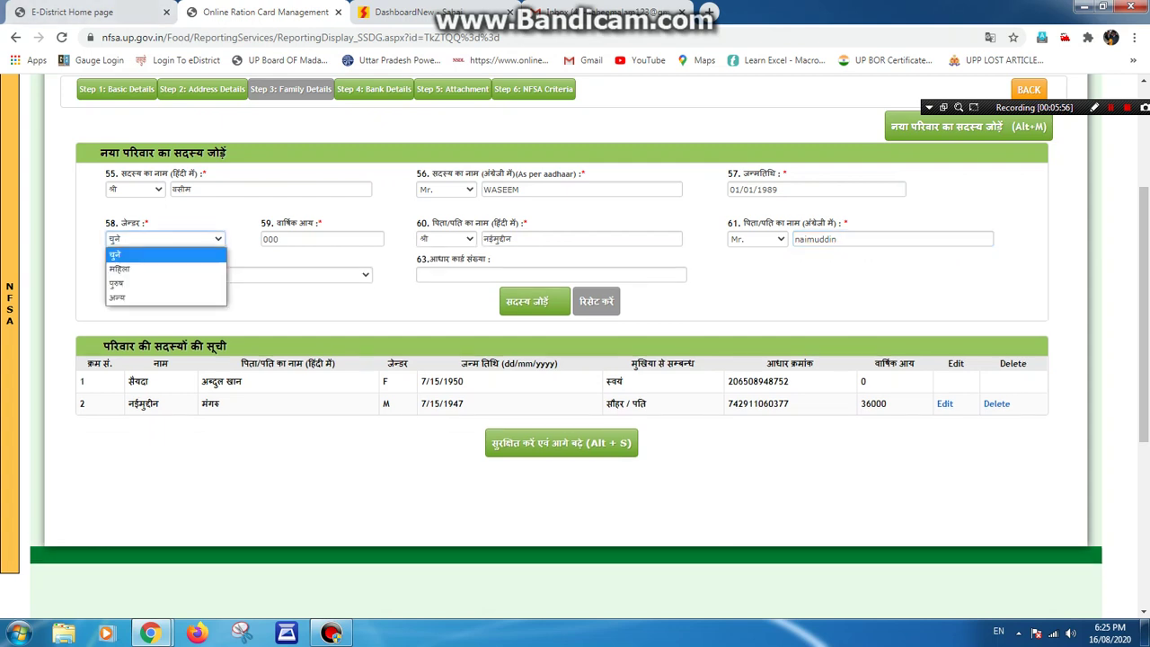
key("Down")
key("Down")
key("Return")
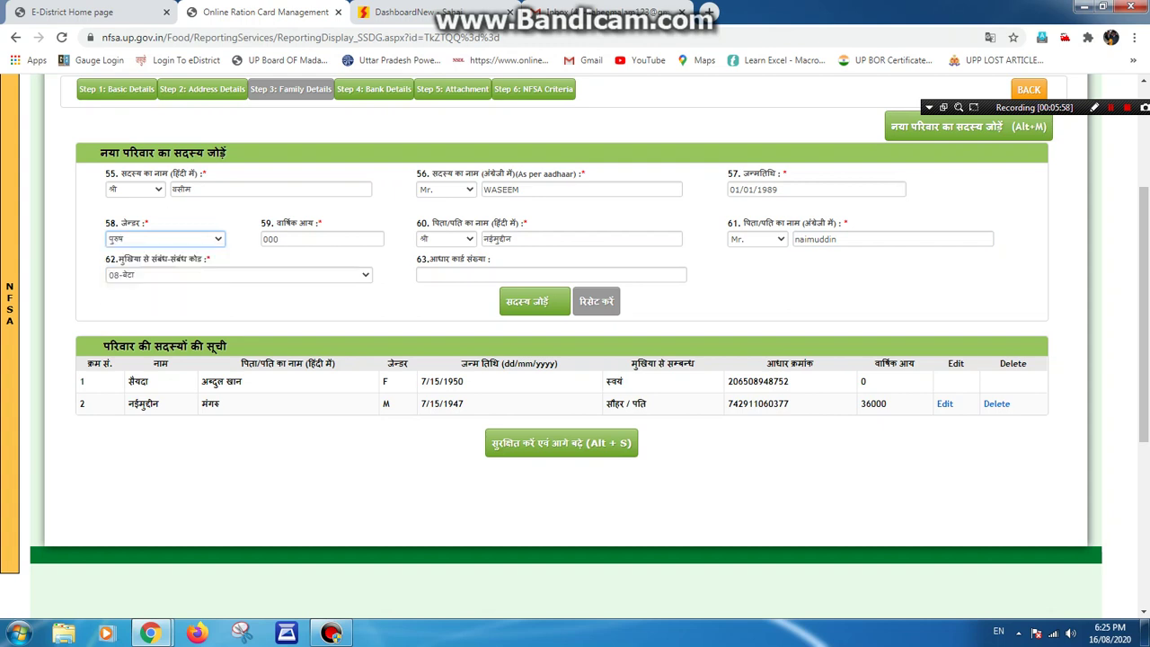
left_click(550, 274)
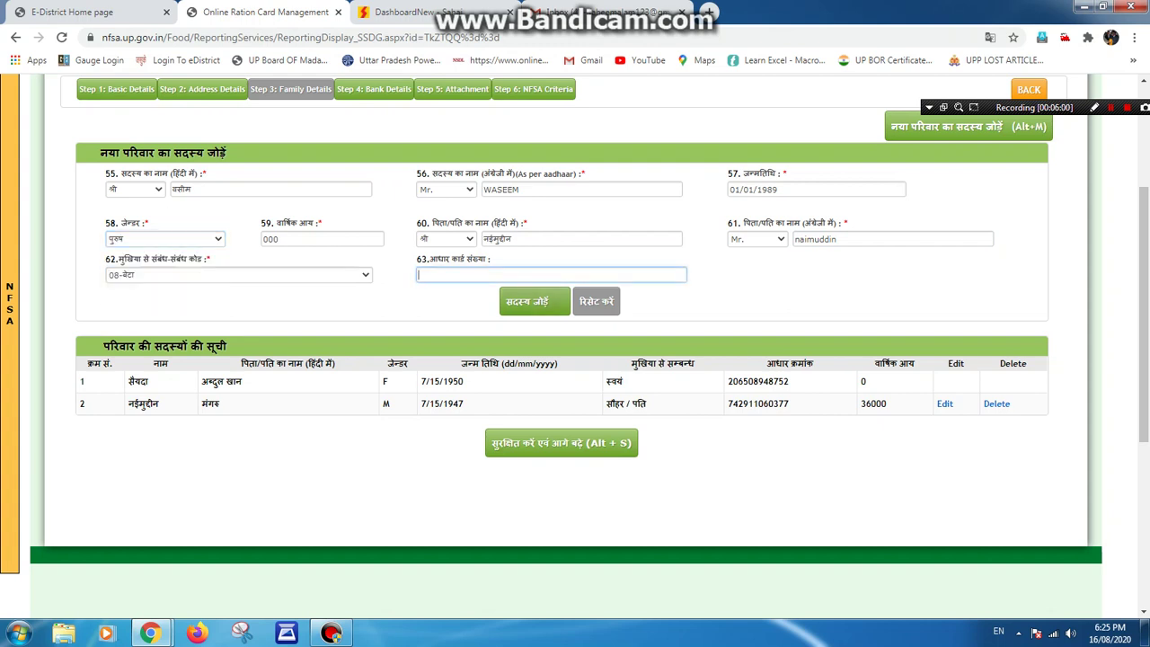
Submit the member with reason 'आधार का लिंक सही नहीं' and dismiss the not-saved warning.
left_click(534, 301)
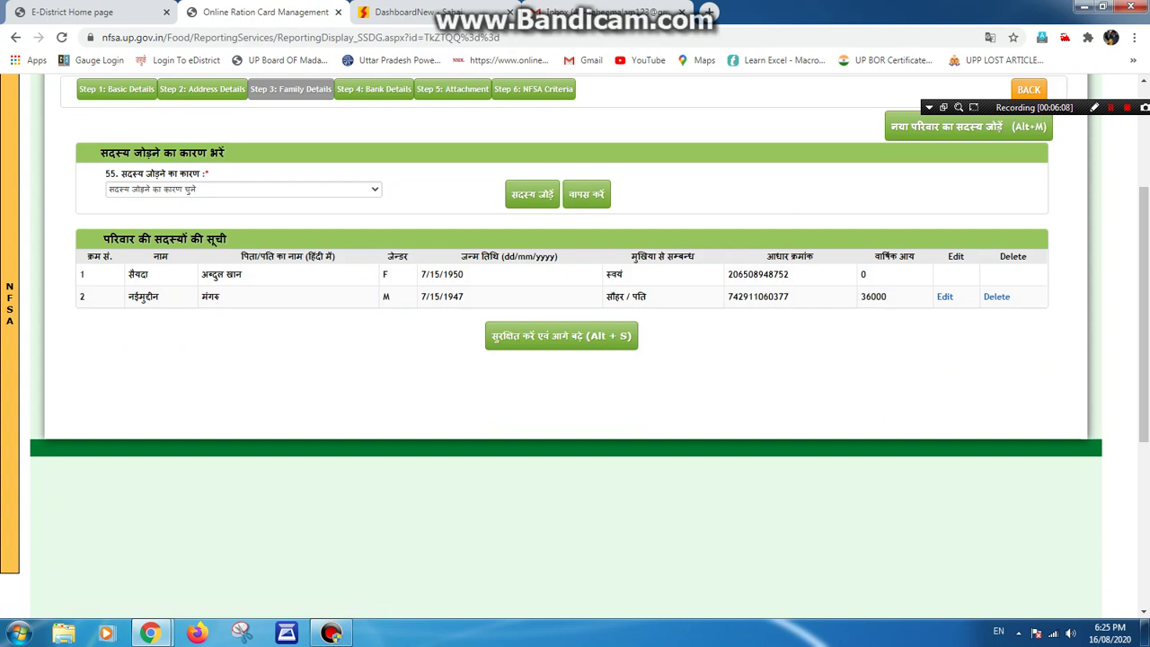
left_click(243, 188)
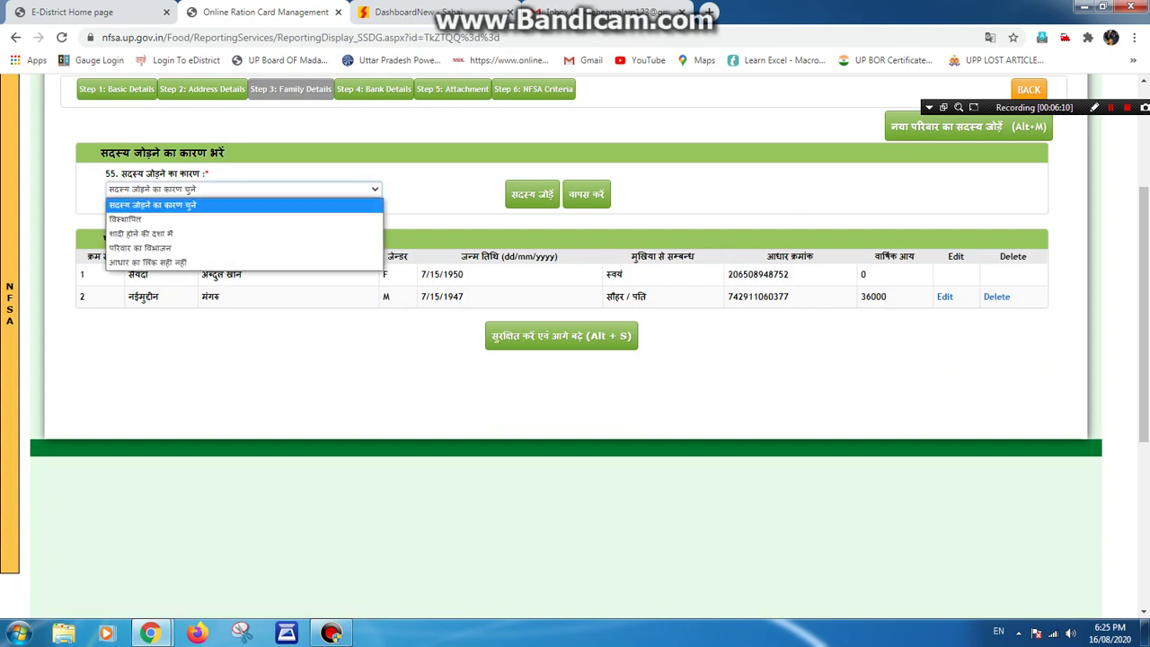
key("Down")
key("Down")
key("Down")
key("Down")
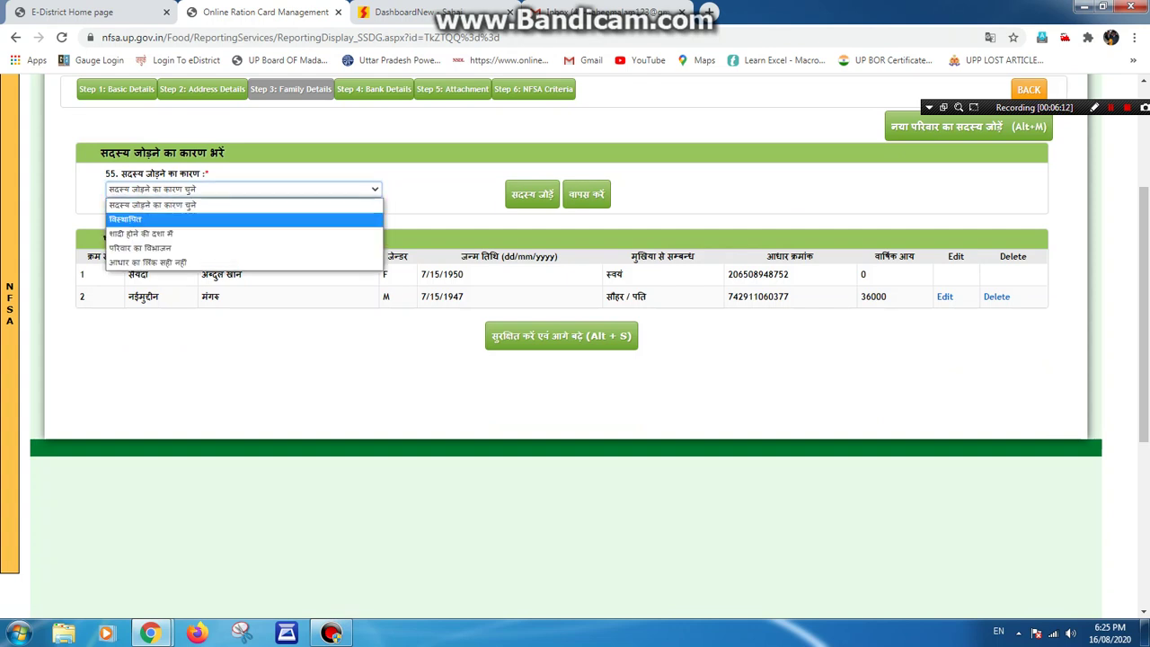
key("Return")
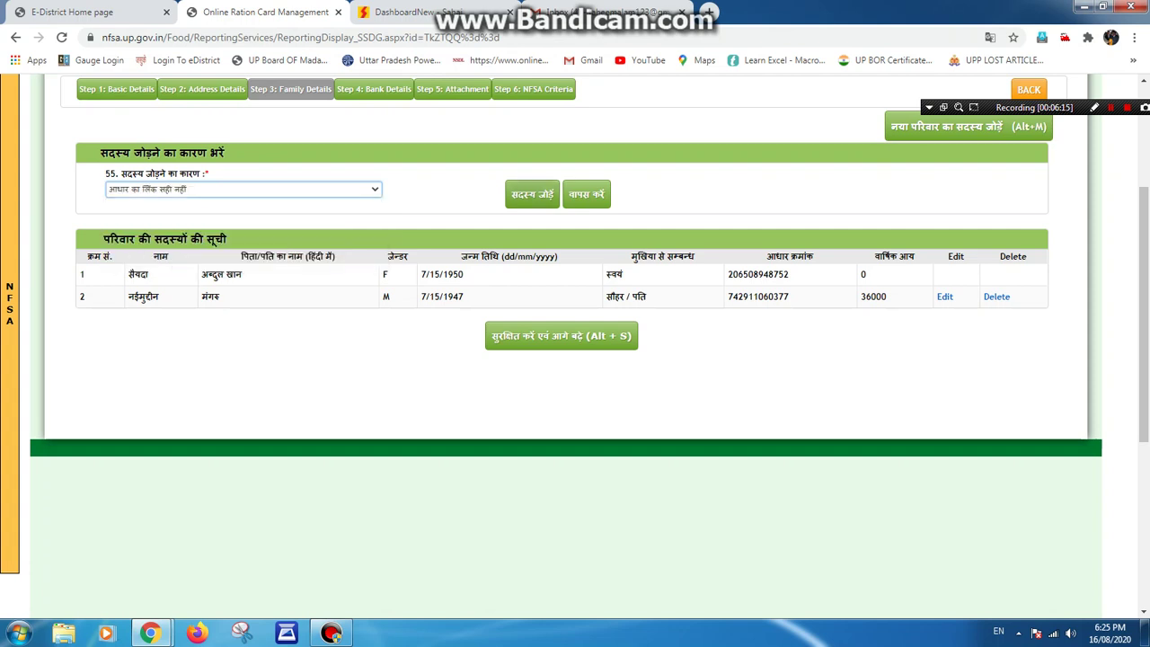
key("Tab")
key("Return")
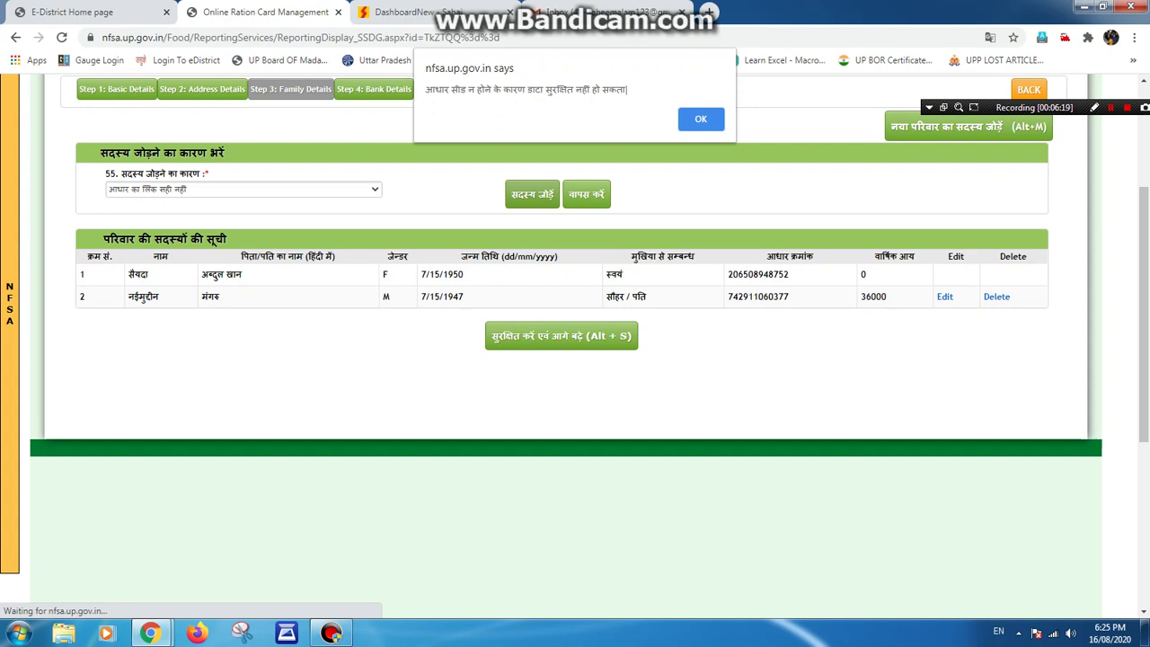
key("Return")
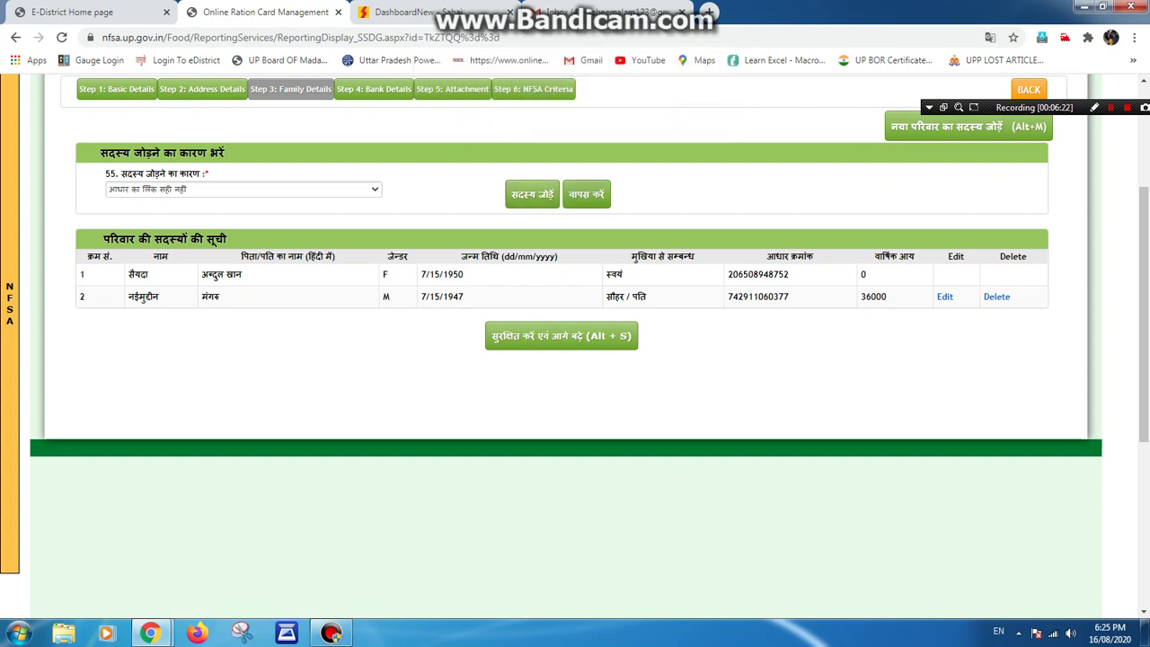
left_click(585, 194)
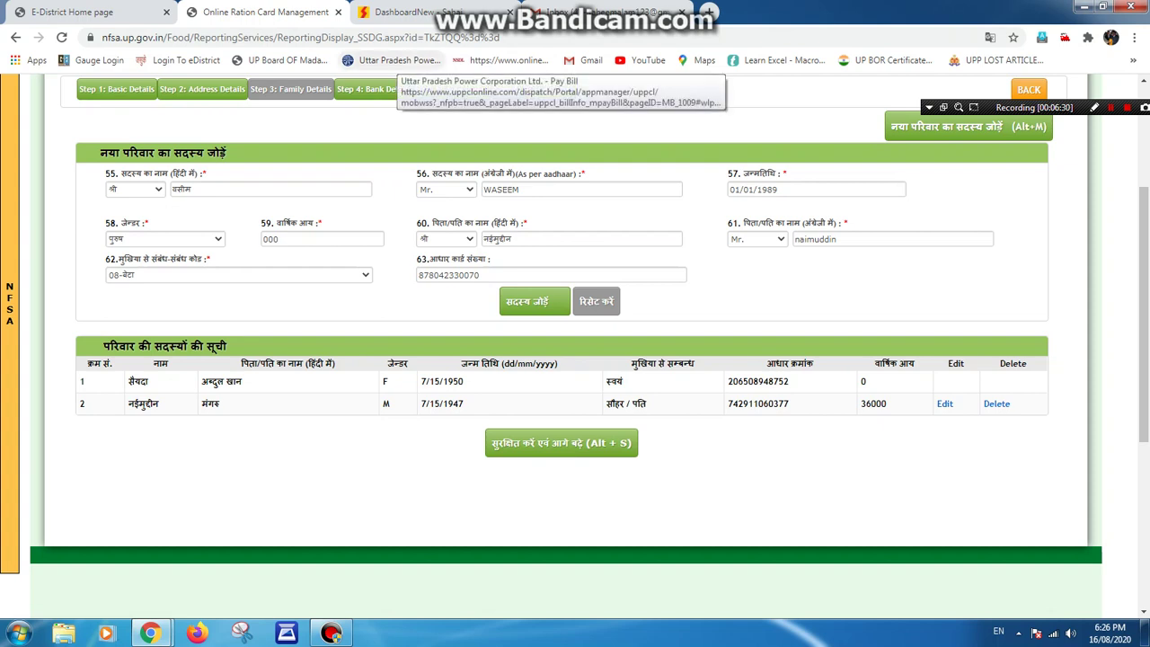
Change the English name's first letter from W to V, restore the father's name's n, and resubmit.
left_click(485, 190)
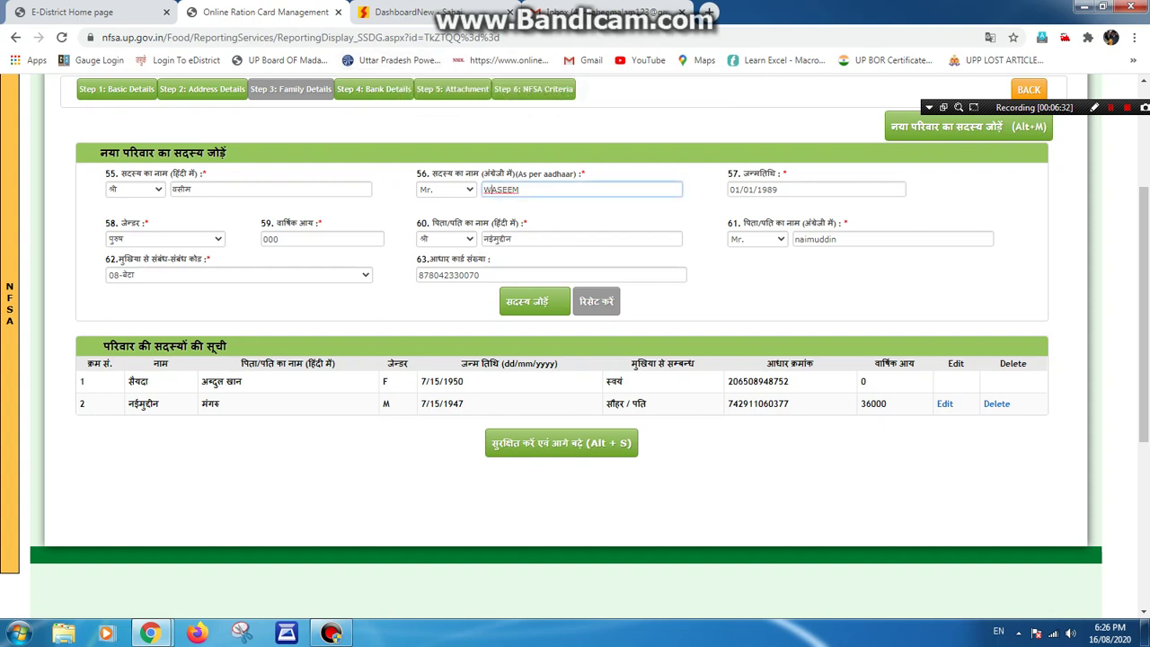
key("Delete")
type("v")
key("BackSpace")
type("V")
left_click(795, 239)
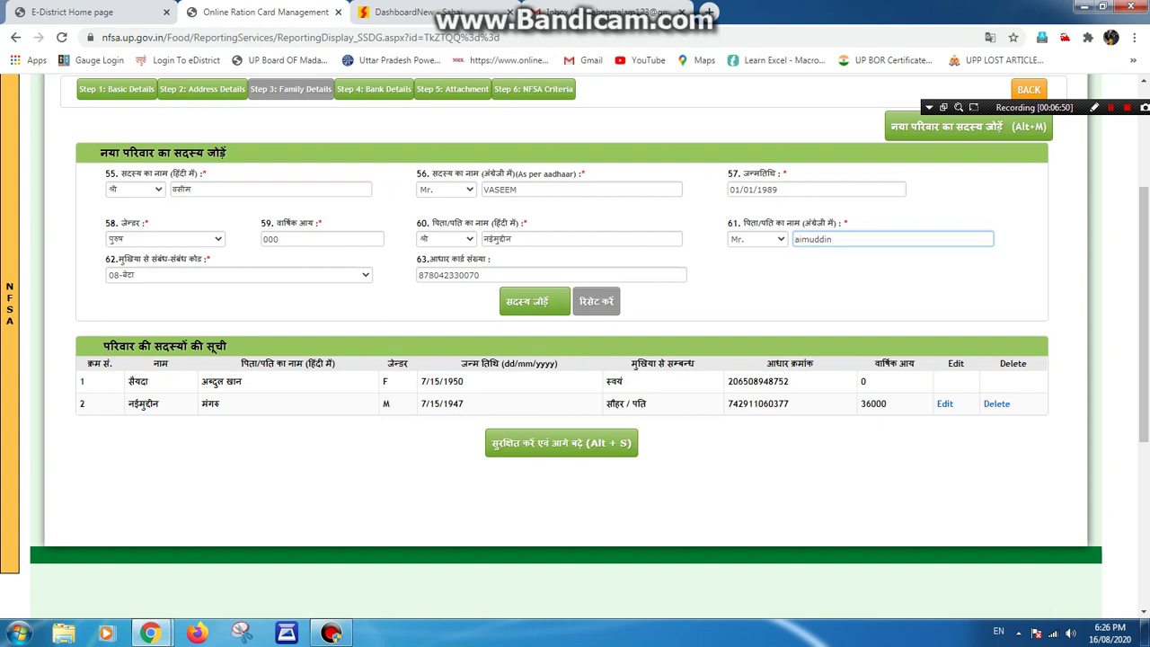
type("n")
left_click(535, 301)
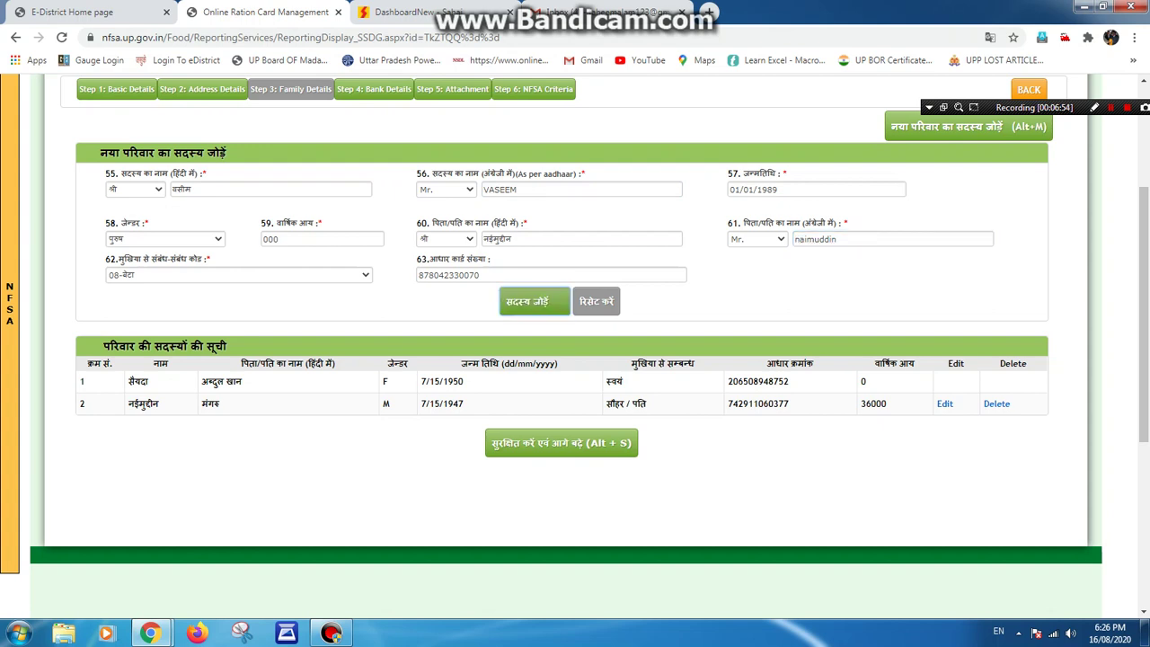
key("Return")
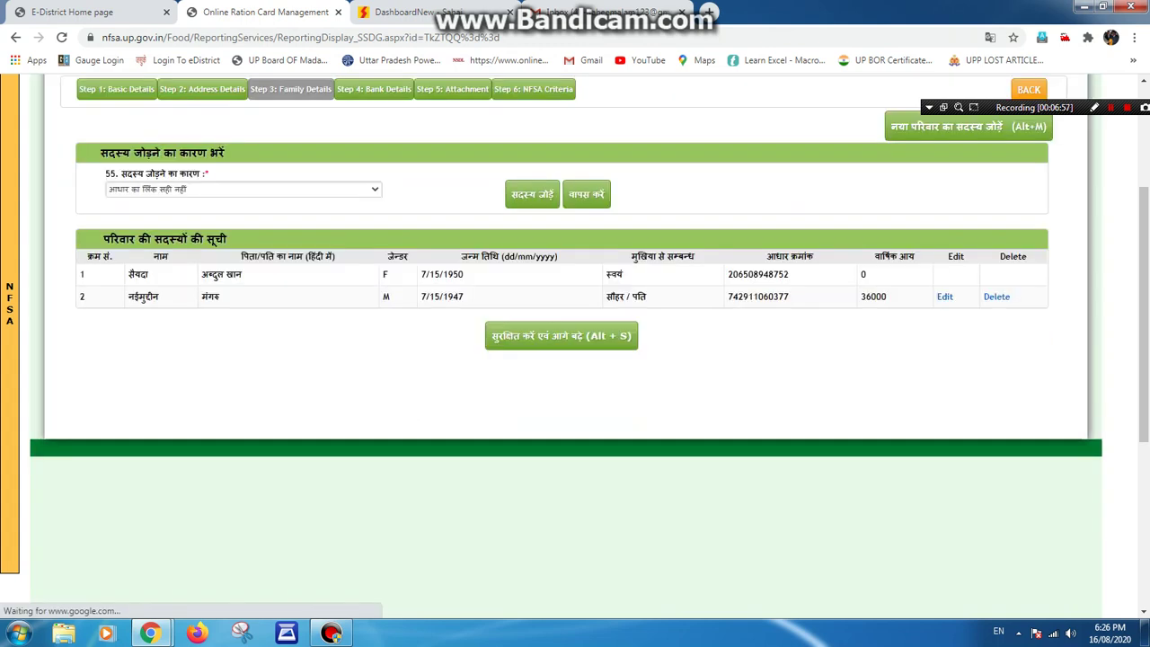
key("alt+Down")
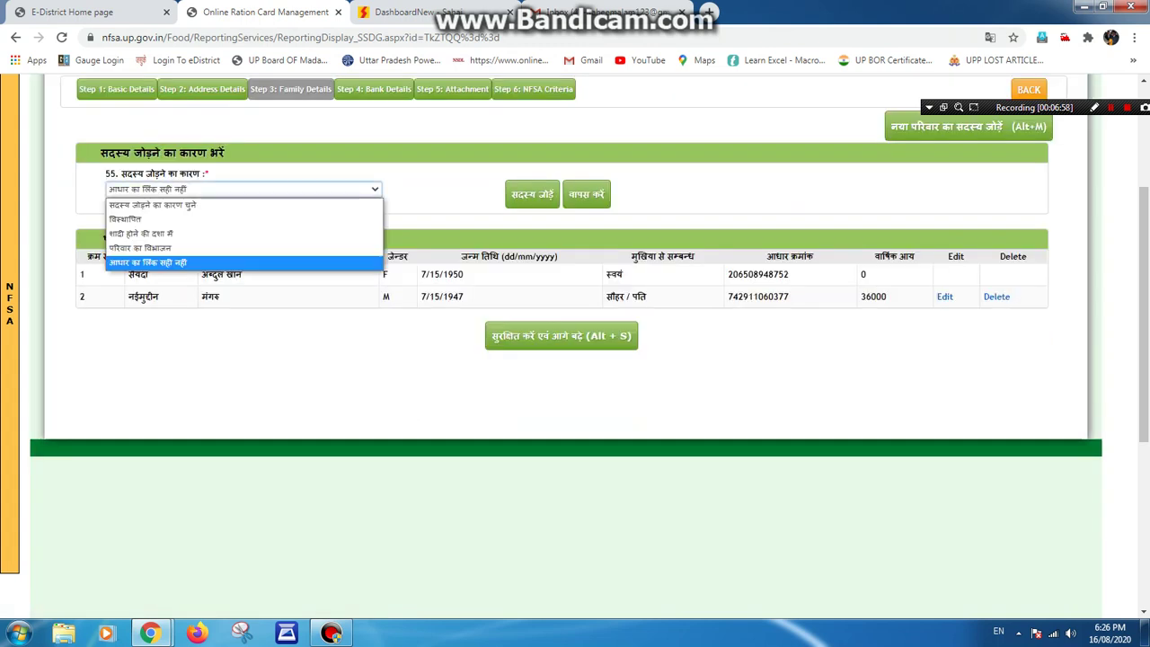
key("Home")
key("Down")
key("Down")
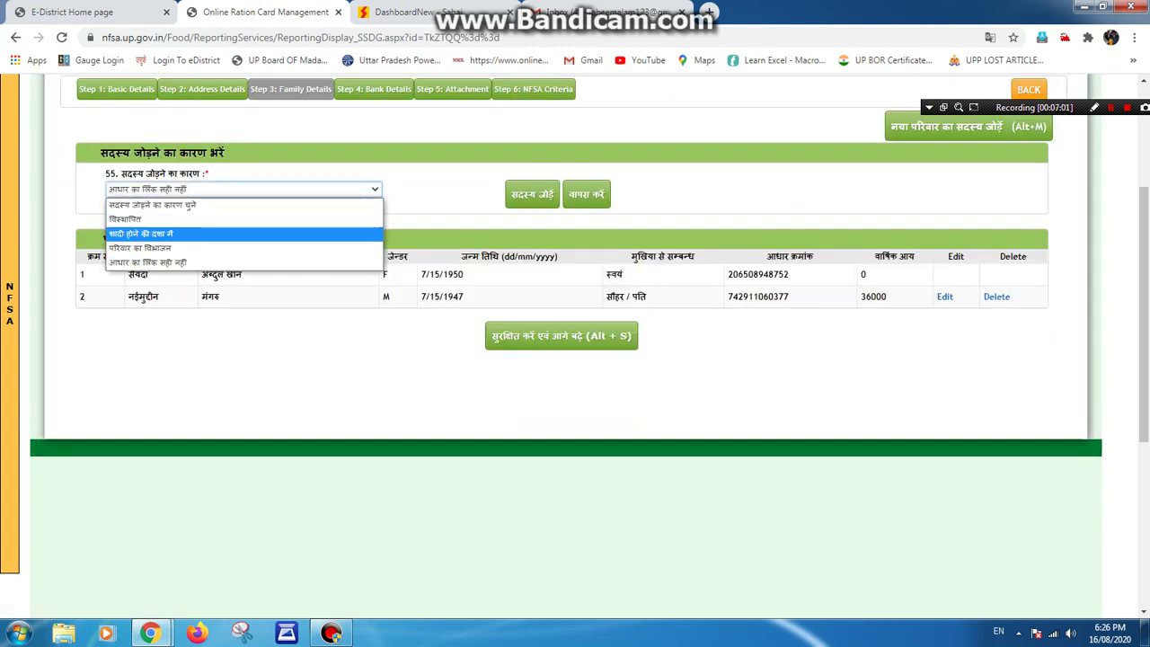
key("Down")
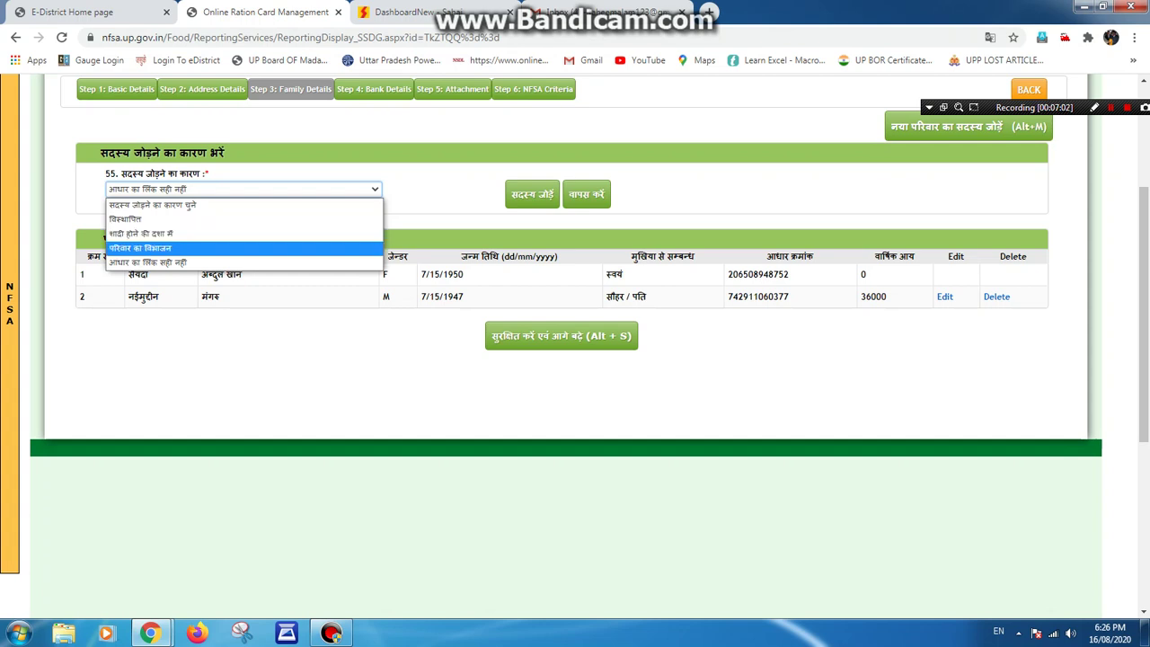
key("Up")
key("Down")
key("Down")
key("Return")
key("Tab")
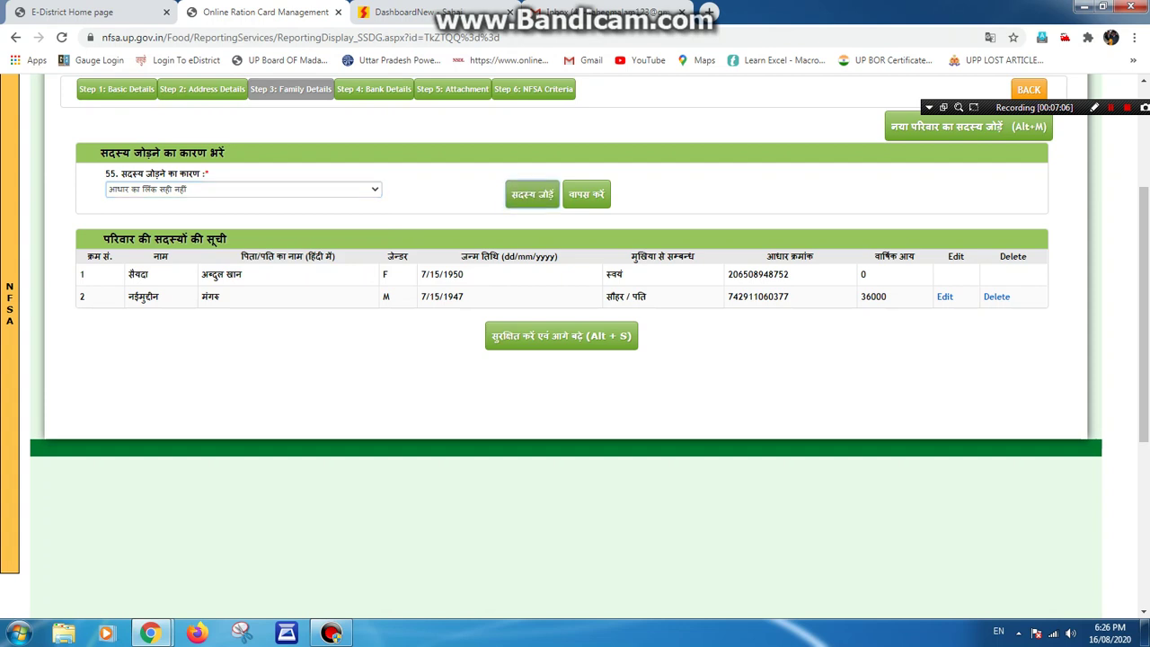
key("Return")
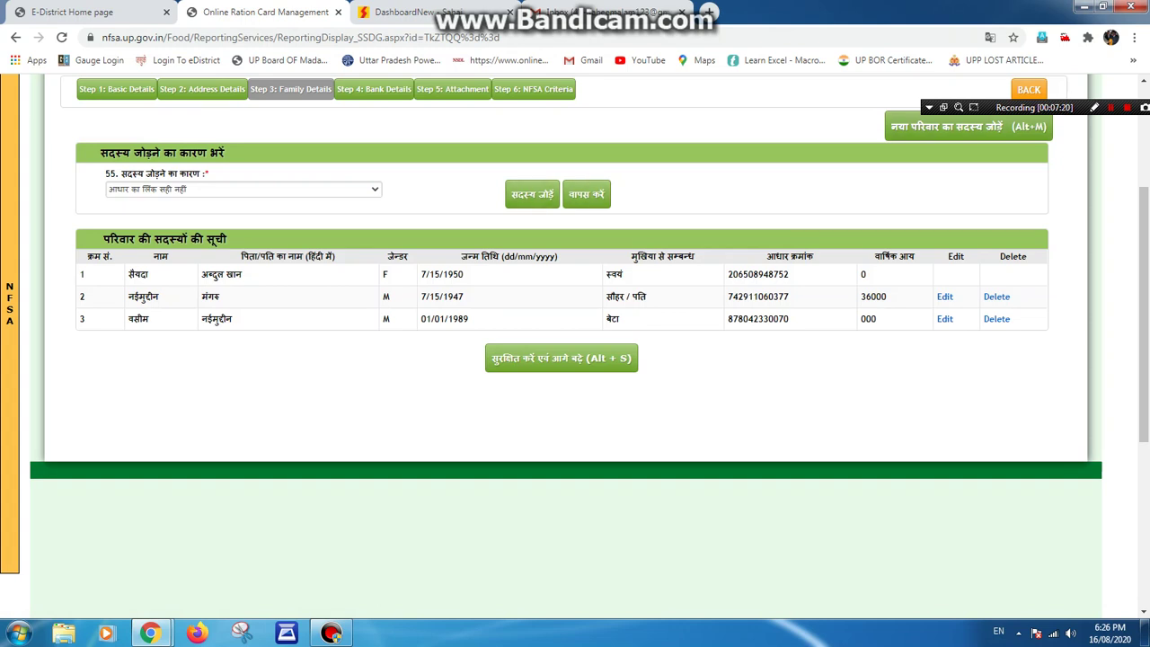
left_click(967, 125)
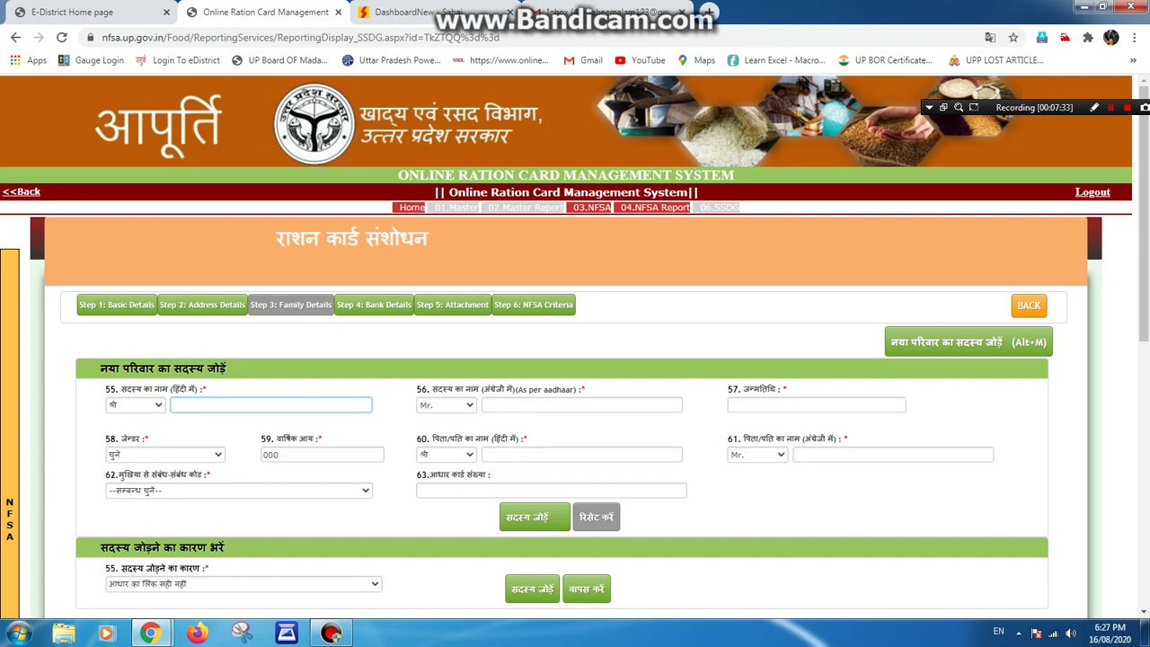
Enter the father's name and the new member's name in Hindi (Devanagari) script.
left_click(581, 454)
type("नईमुद्दीन")
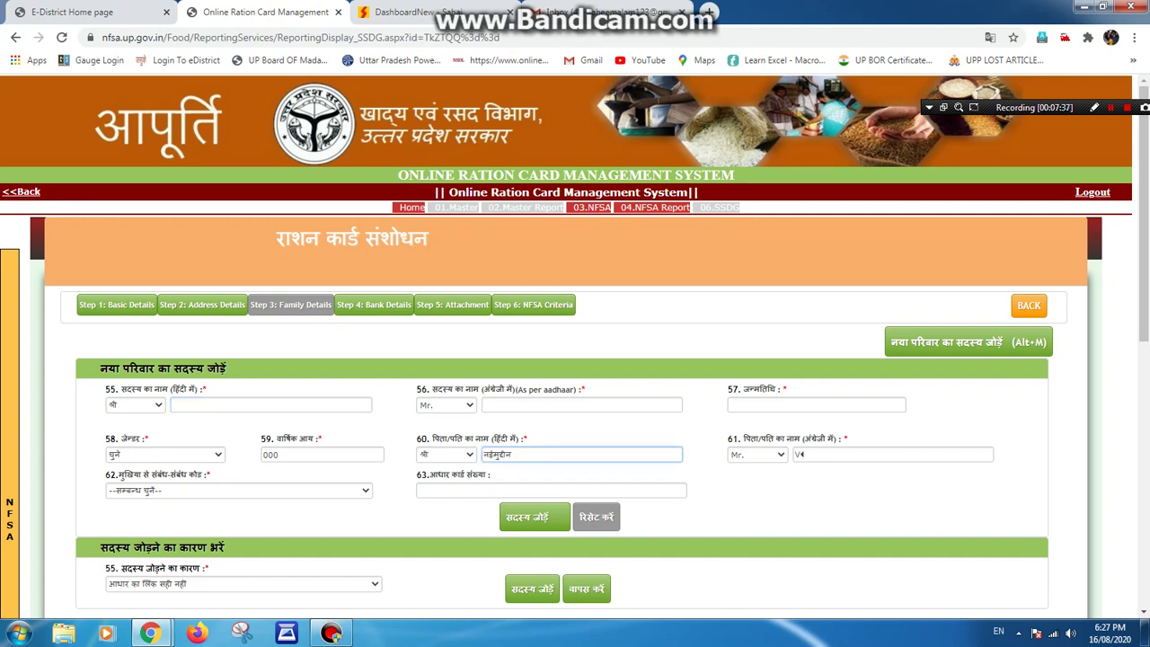
left_click(270, 404)
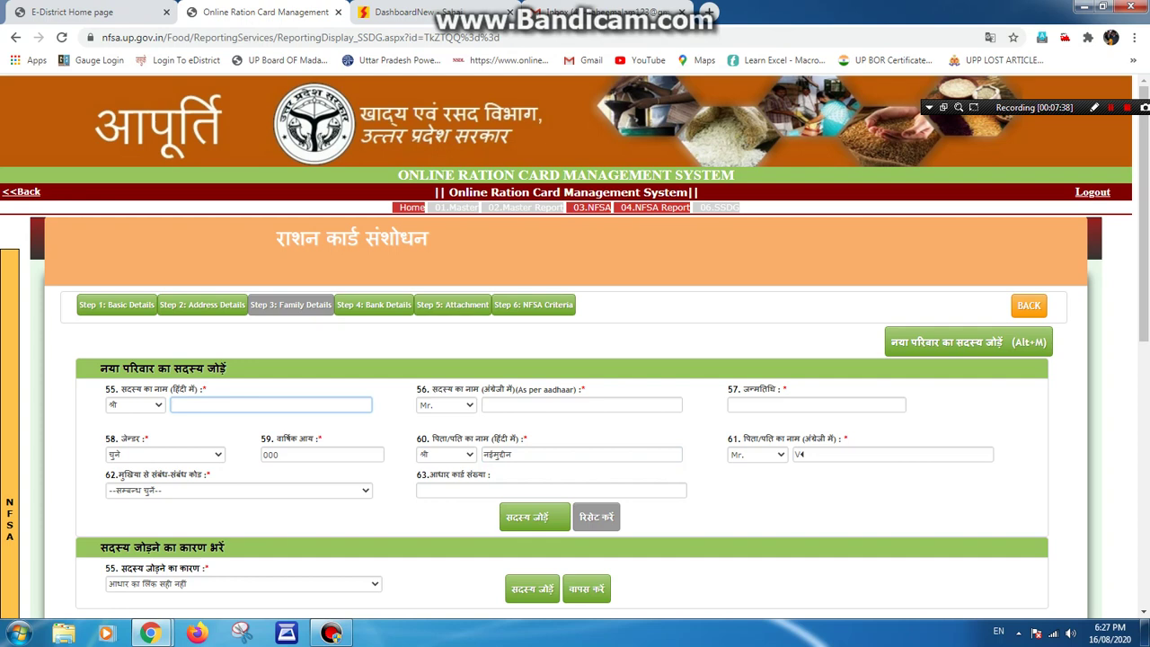
key("alt+shift")
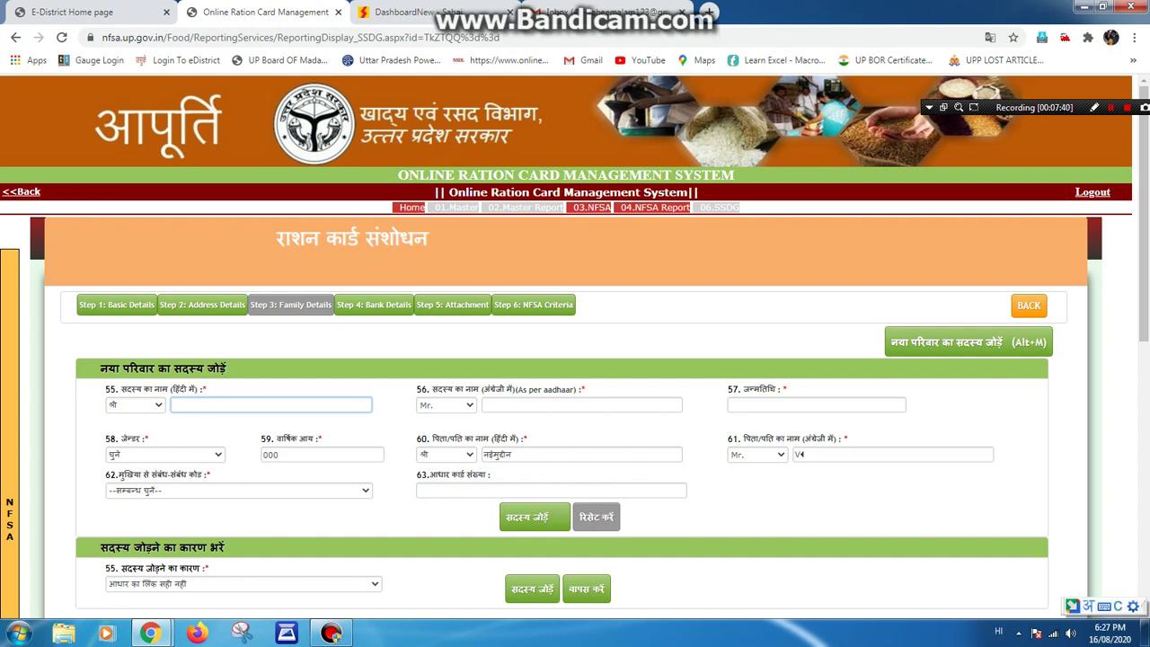
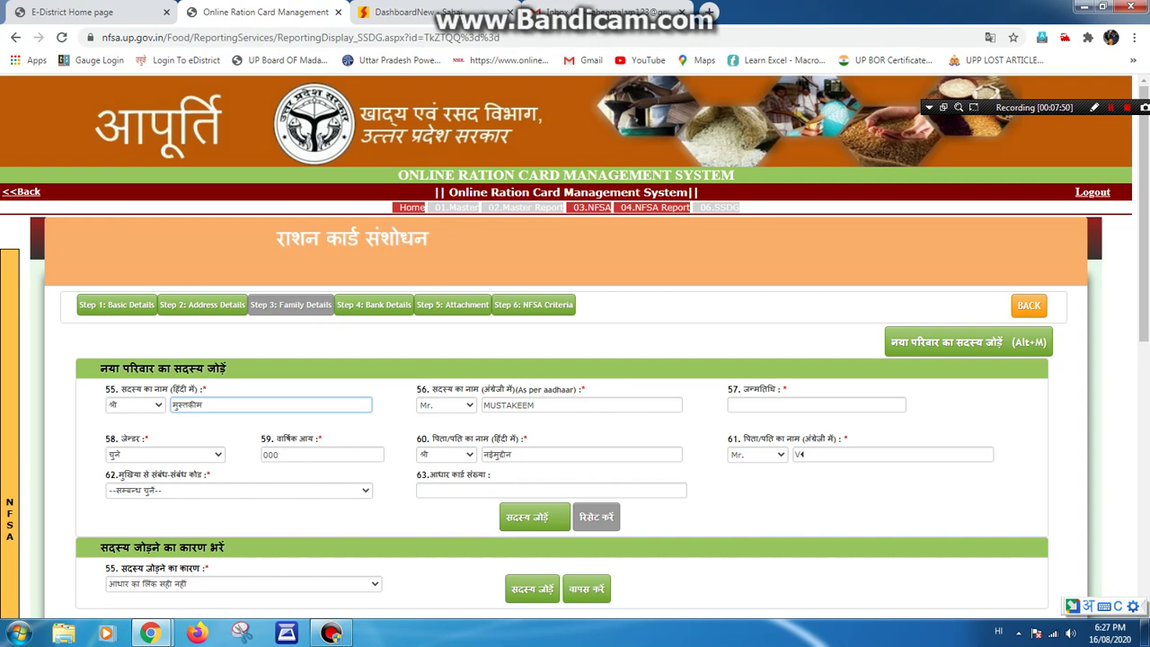
Move to the date of birth, dismiss its autofill suggestions and switch input to English.
key("Tab")
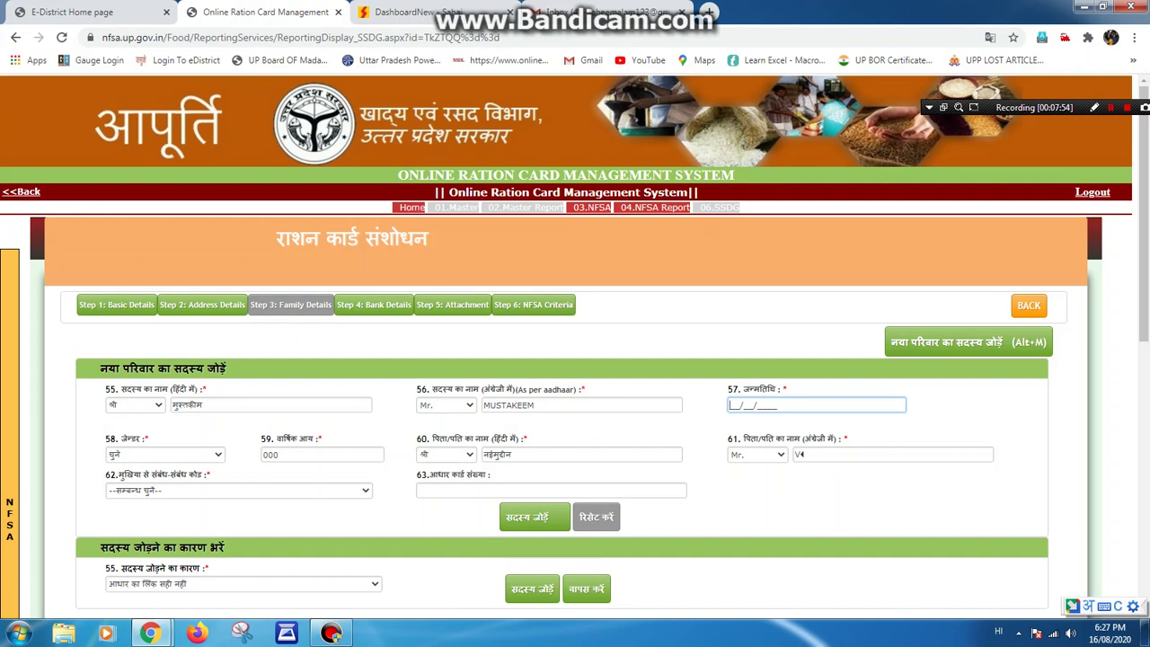
key("Down")
key("Down")
key("Down")
key("Up")
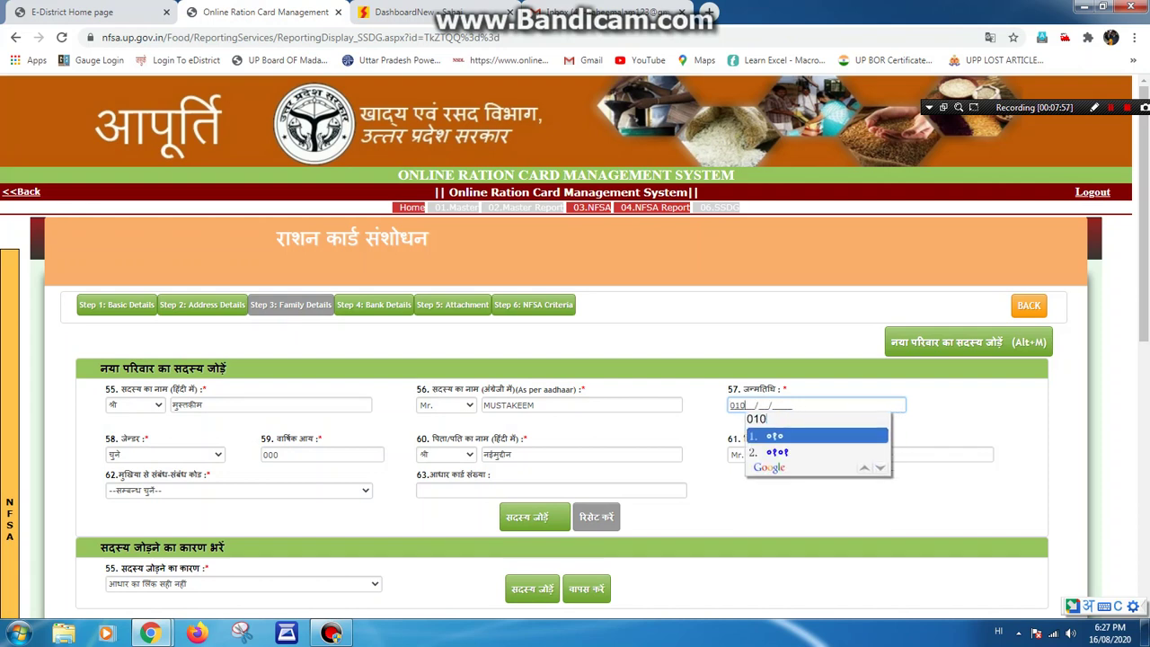
key("Escape")
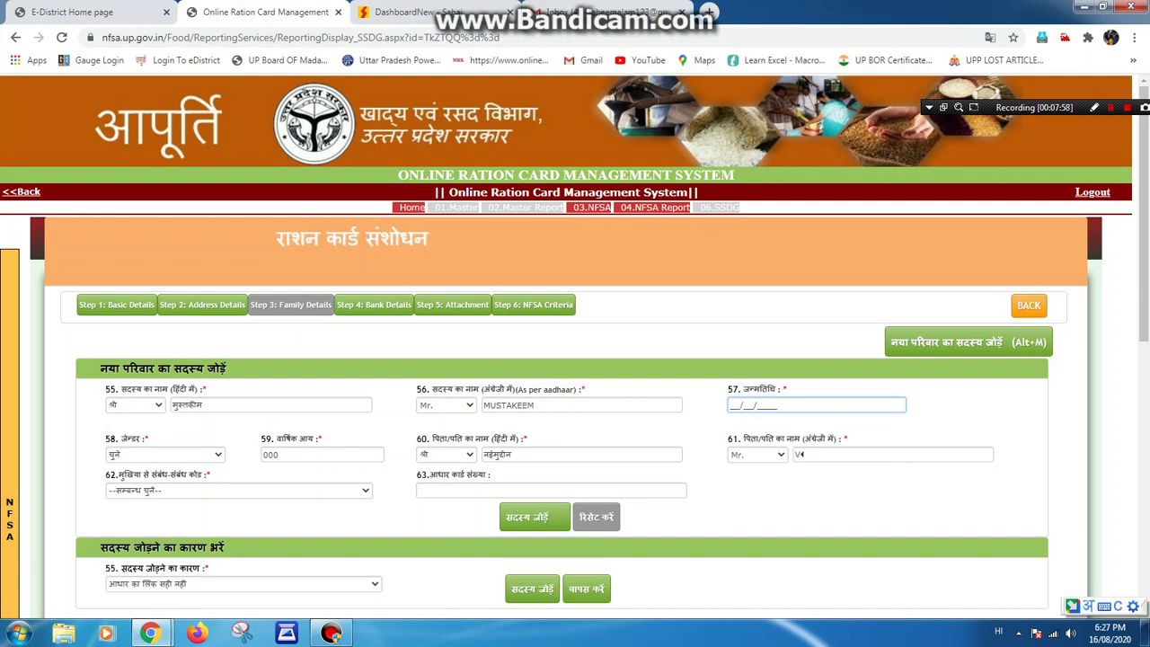
key("alt+shift")
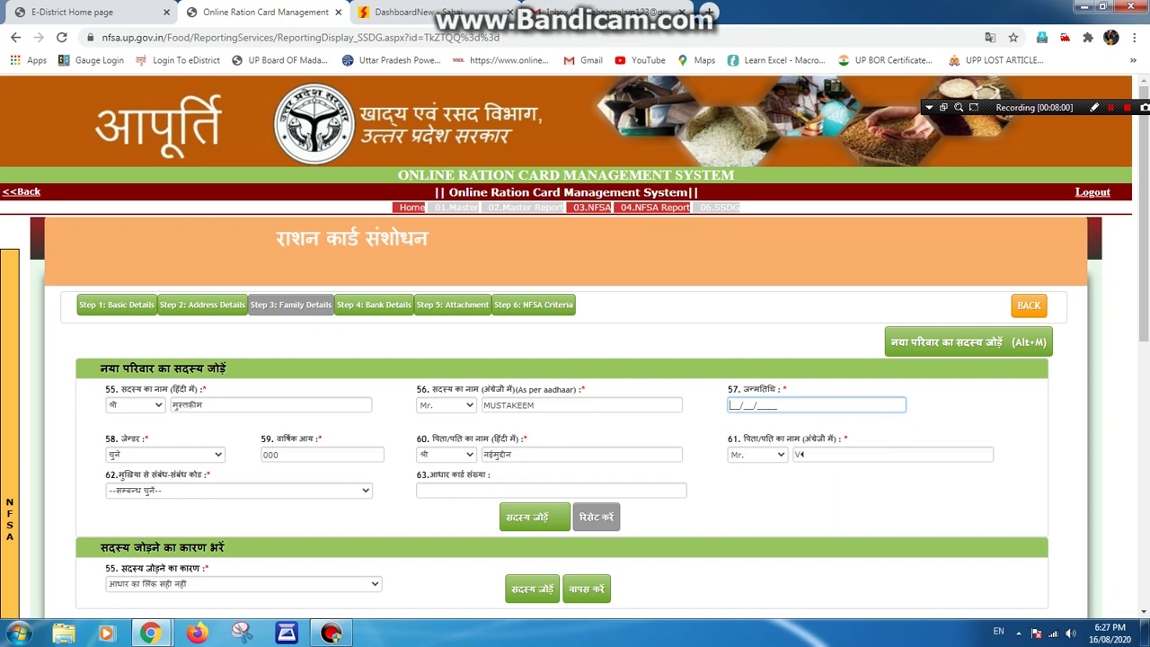
Enter birth date 01/01/1991, gender male, and the father's name in English.
left_click(164, 455)
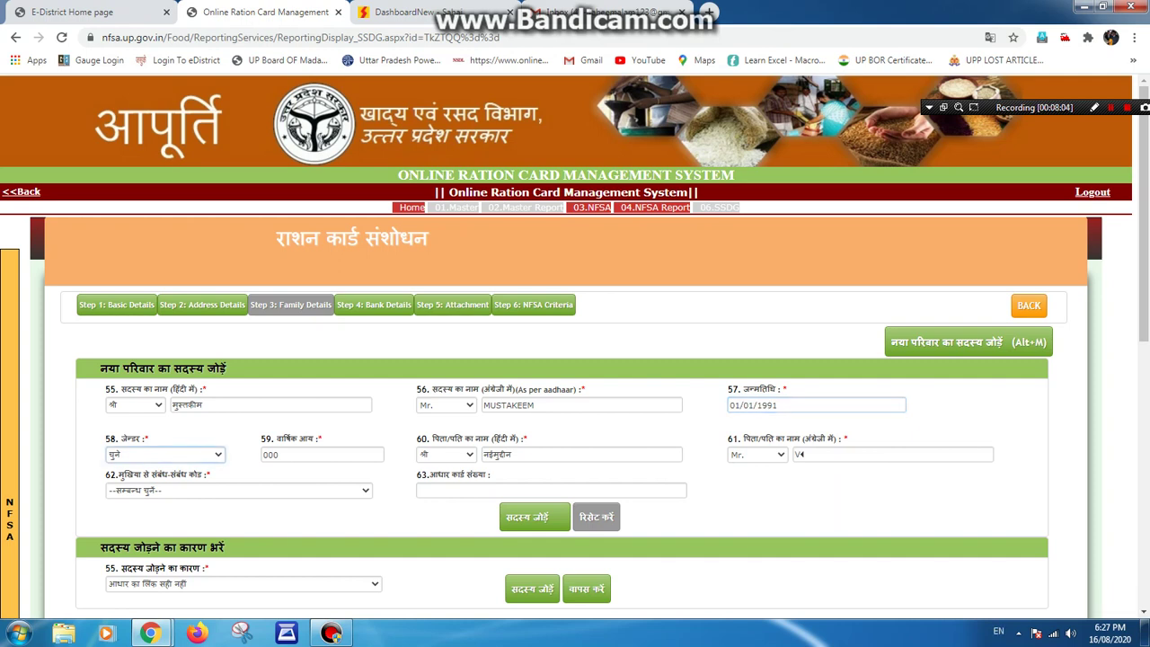
key("Down")
key("Tab")
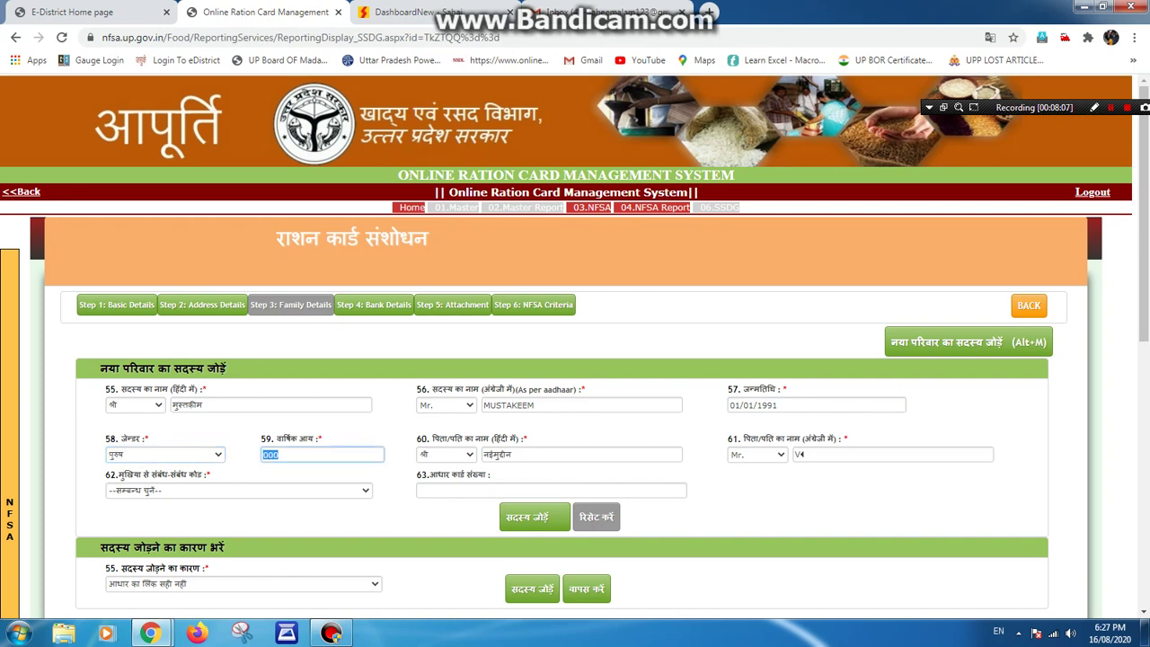
key("Tab")
key("Tab")
key("Tab")
key("Tab")
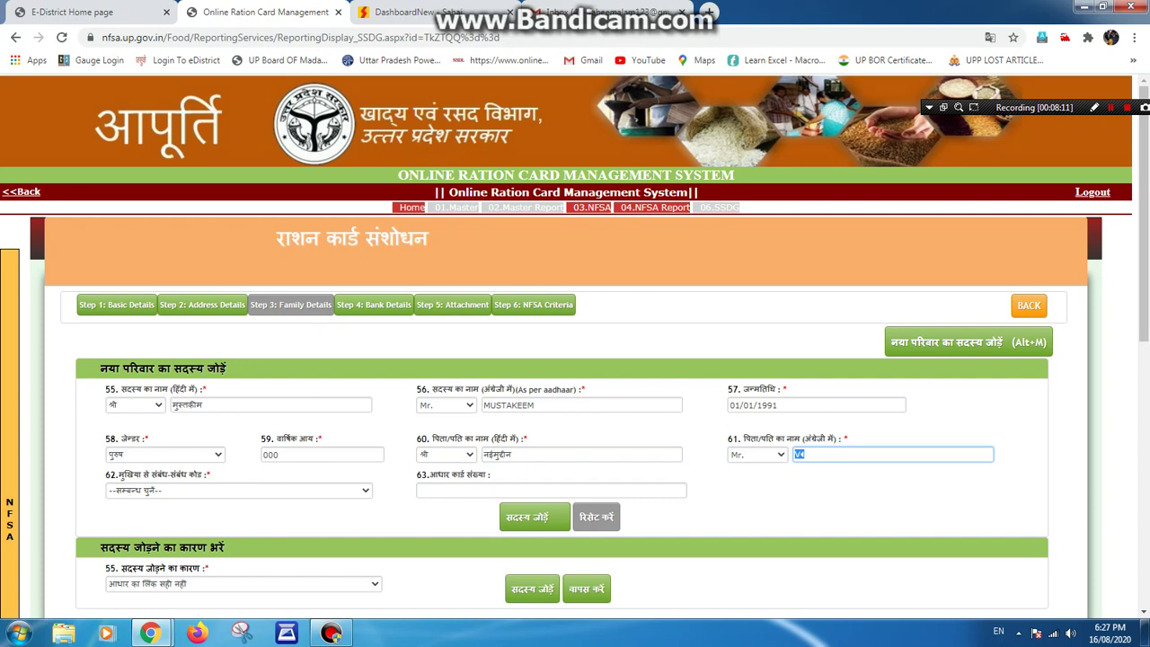
type("B")
key("BackSpace")
type("NAIMUDDIN")
key("BackSpace")
key("BackSpace")
key("BackSpace")
key("BackSpace")
key("BackSpace")
type("UDDIN")
Set relation to 08-बेटा, enter the member's Aadhaar number, and add the member.
left_click(239, 490)
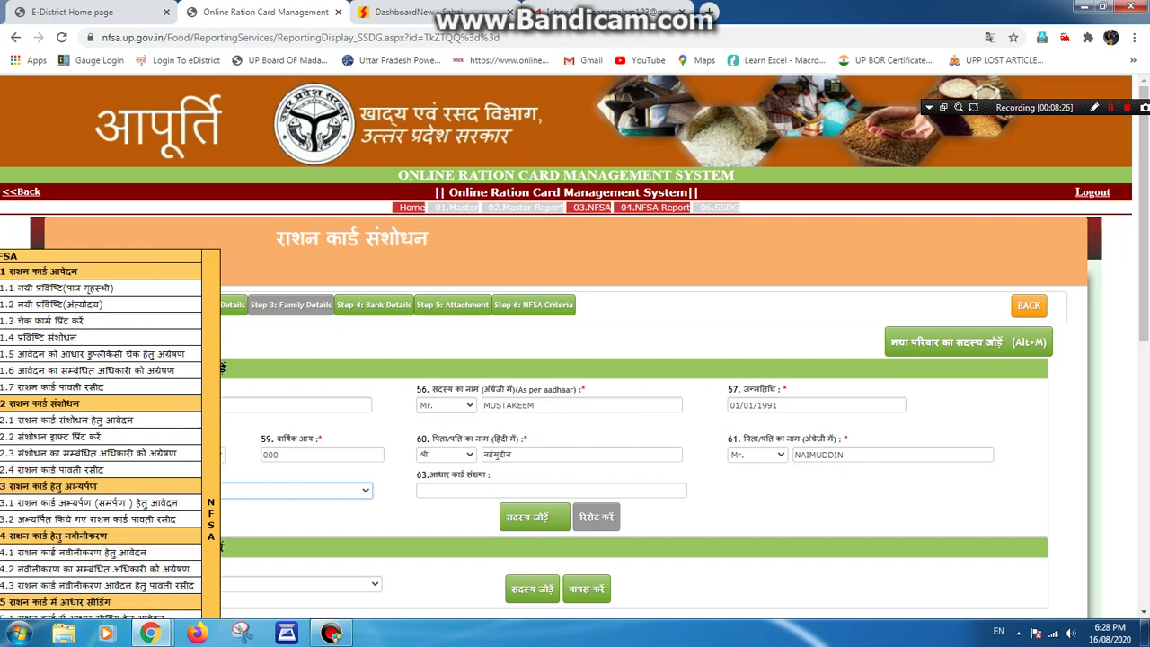
left_click(239, 490)
scroll(233, 336, "down", 1)
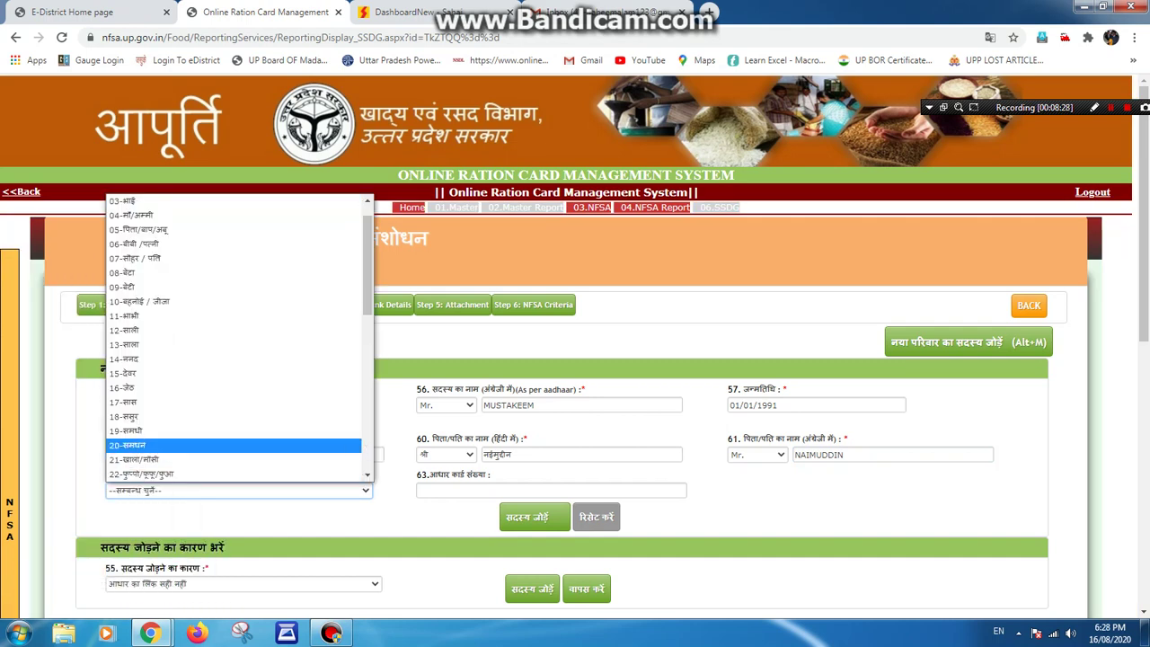
key("Up")
key("Up")
key("Down")
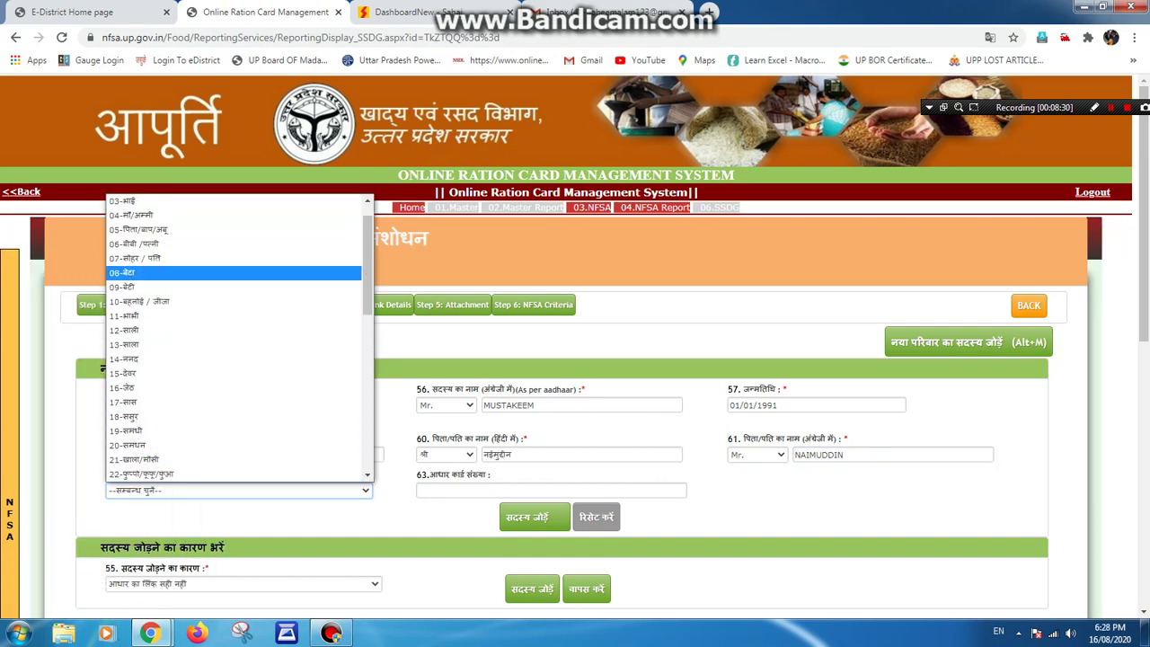
key("Return")
left_click(551, 489)
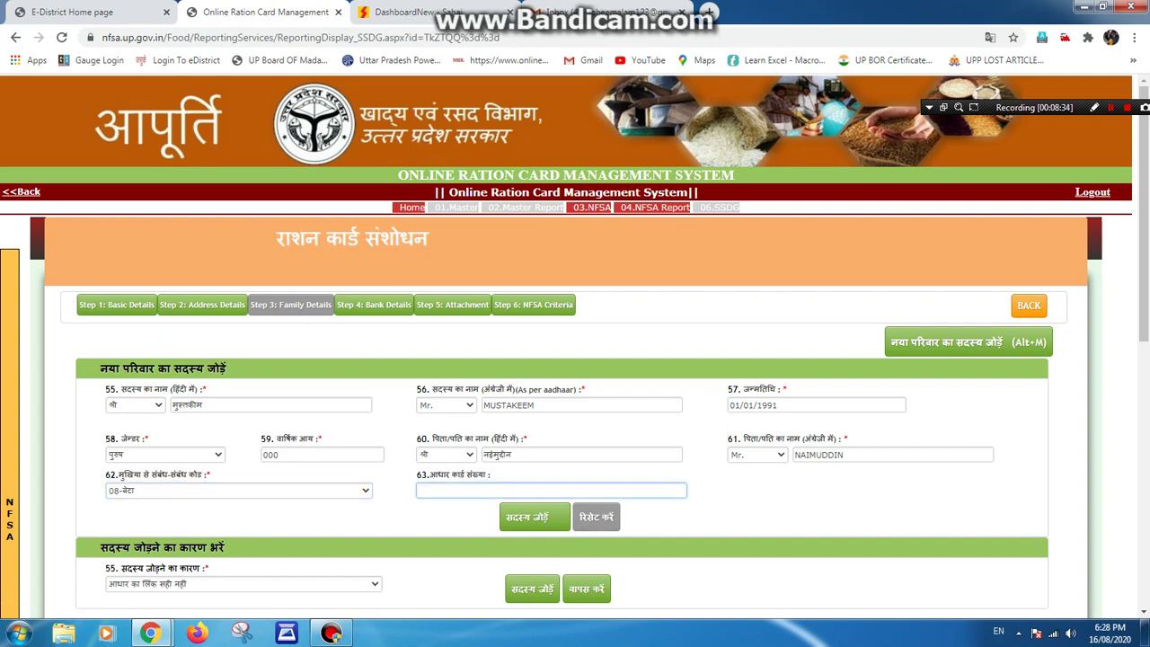
left_click(535, 516)
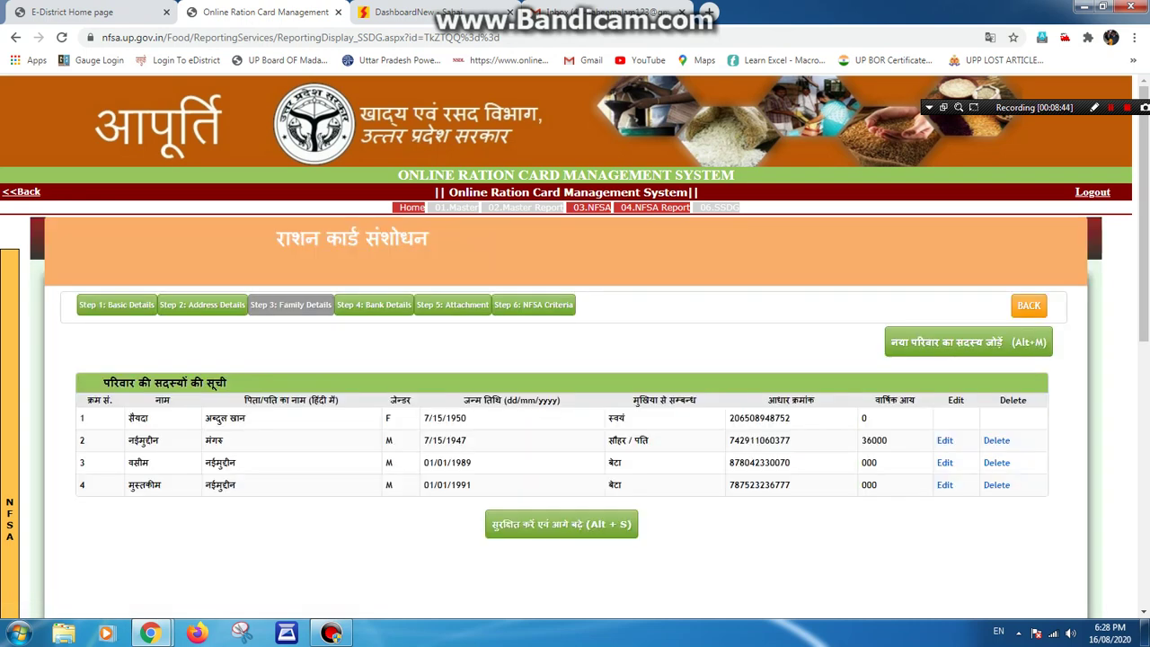
Save the family and bank details, acknowledging each saved confirmation.
key("alt+s")
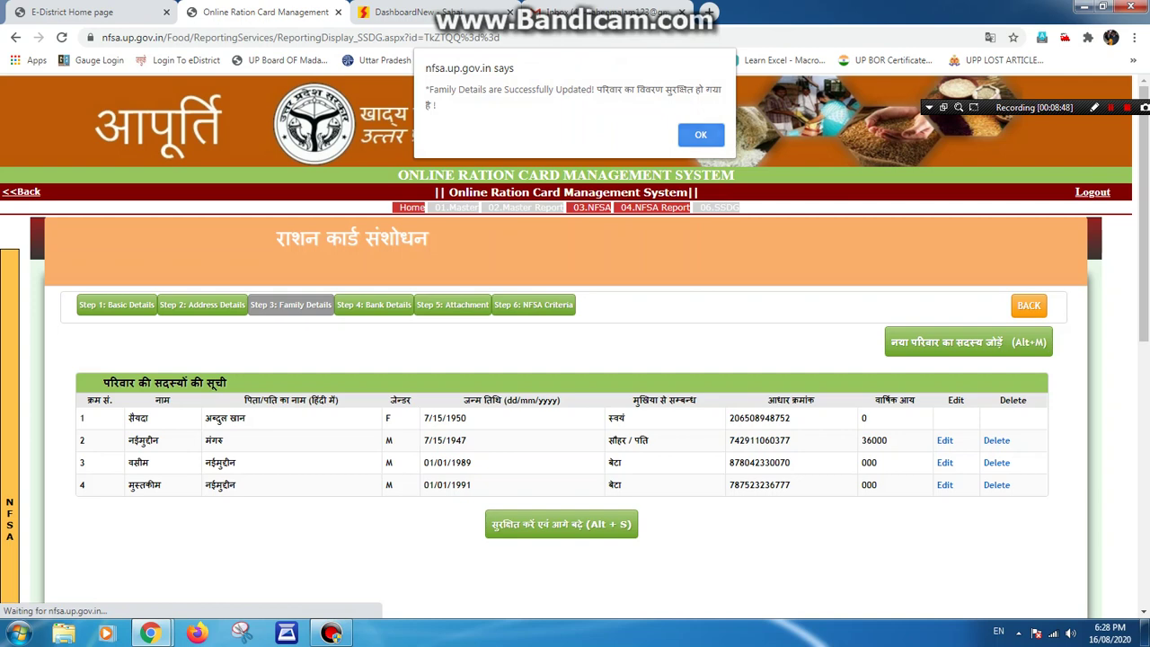
key("Return")
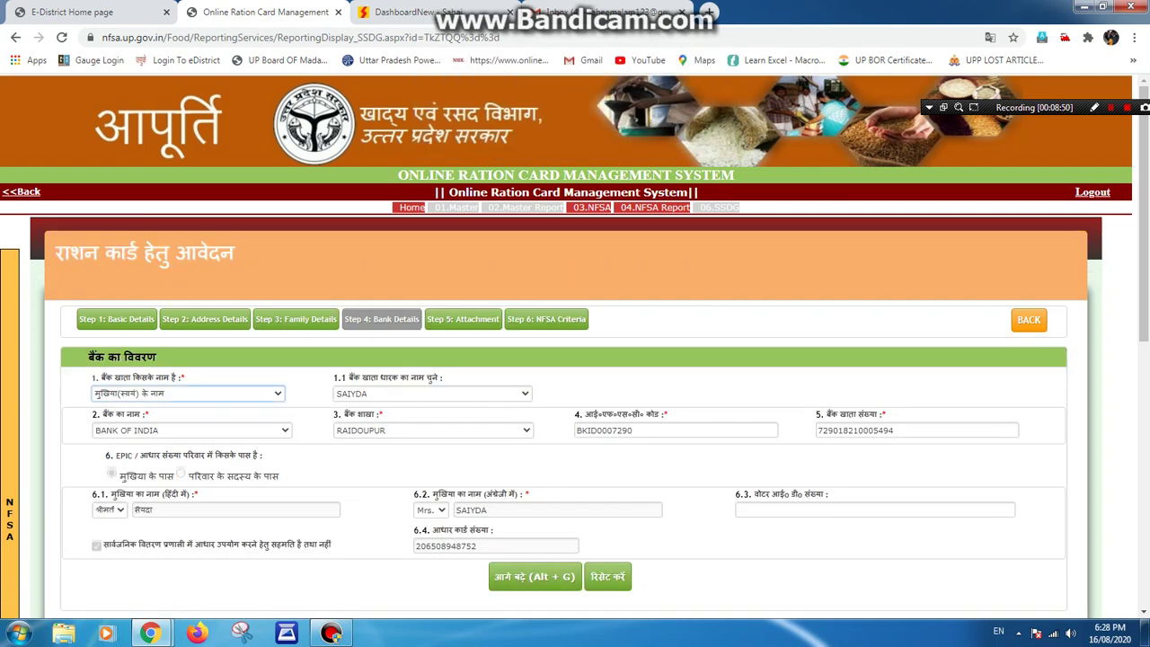
key("alt+g")
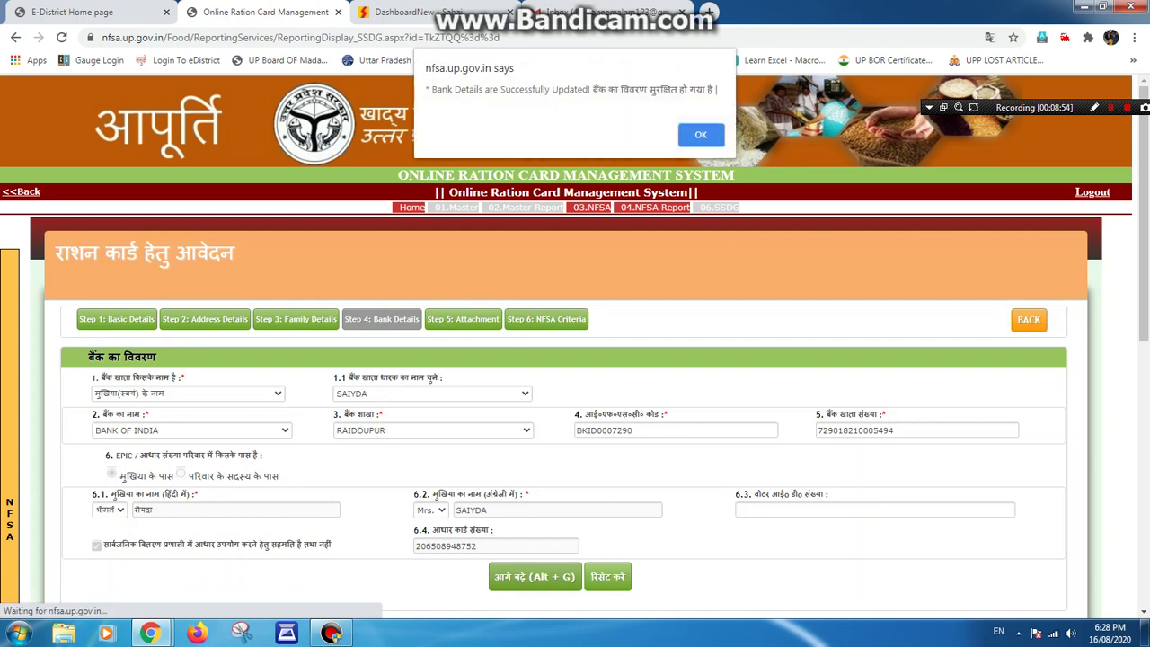
key("Return")
key("Return")
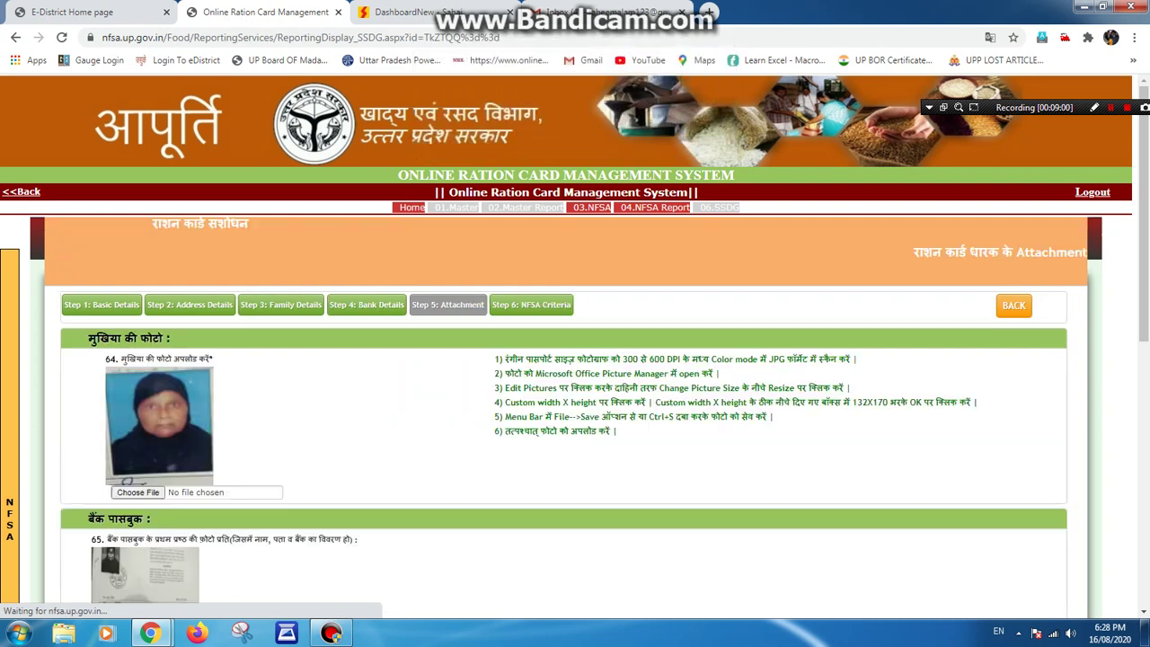
Save the attachments step and acknowledge its confirmation to reach NFSA Criteria.
scroll(575, 359, "down", 10)
key("alt+g")
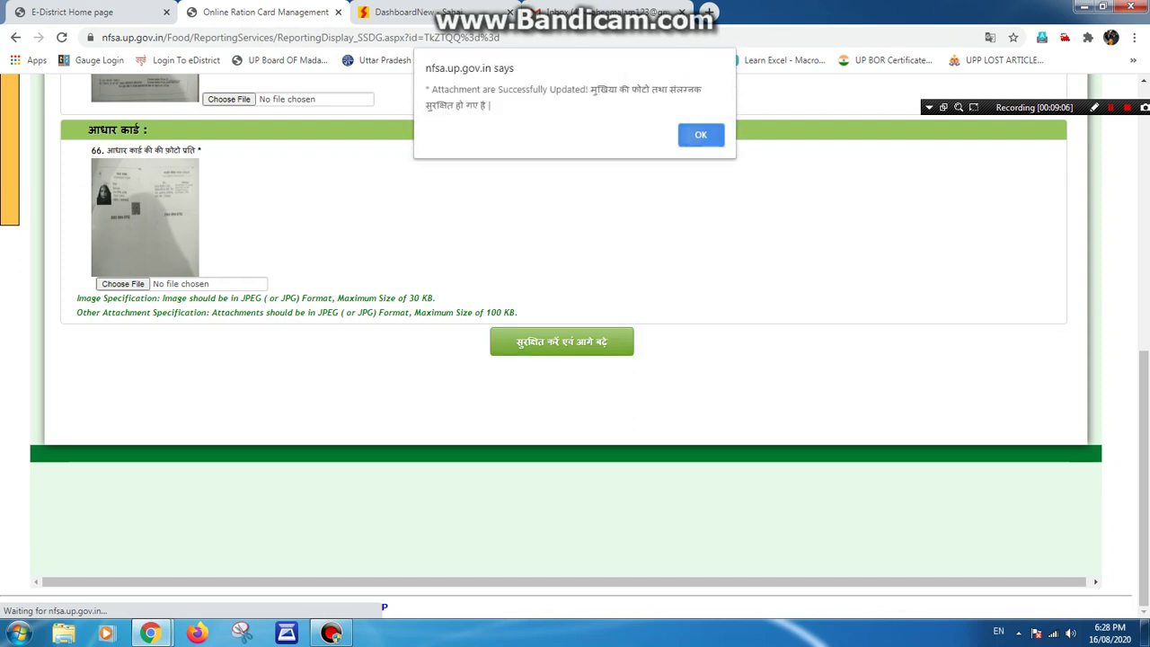
key("Return")
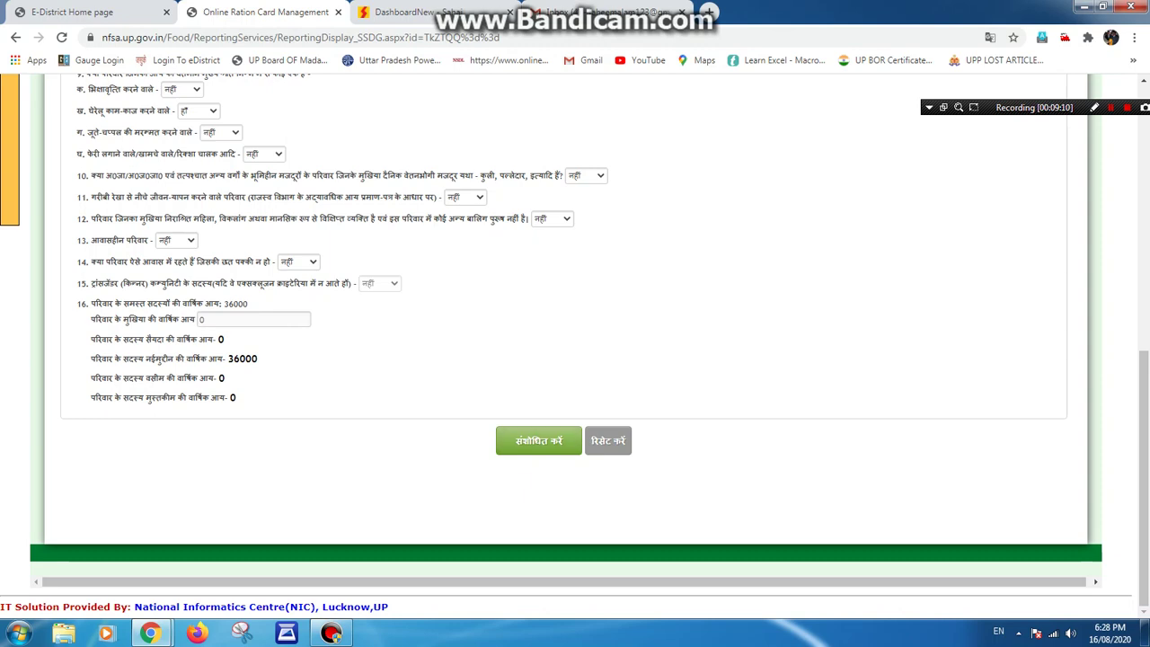
scroll(574, 359, "up", 15)
mouse_move(9, 179)
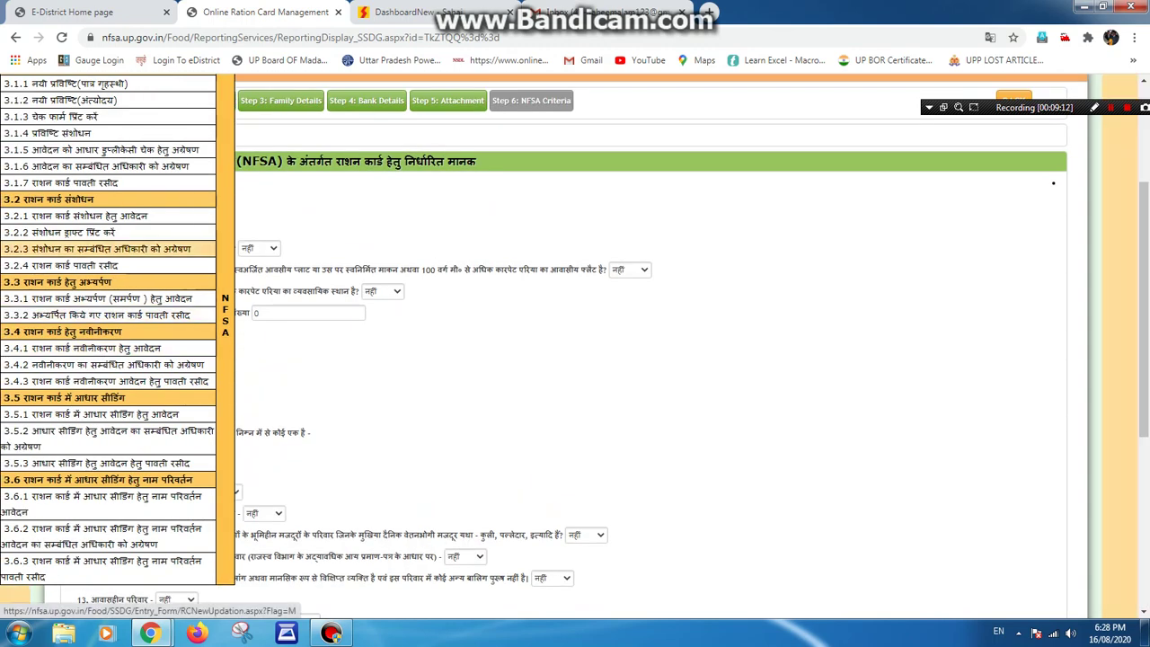
On the 3.2.3 search page, search the Azamgarh district ration card by its card number.
left_click(108, 248)
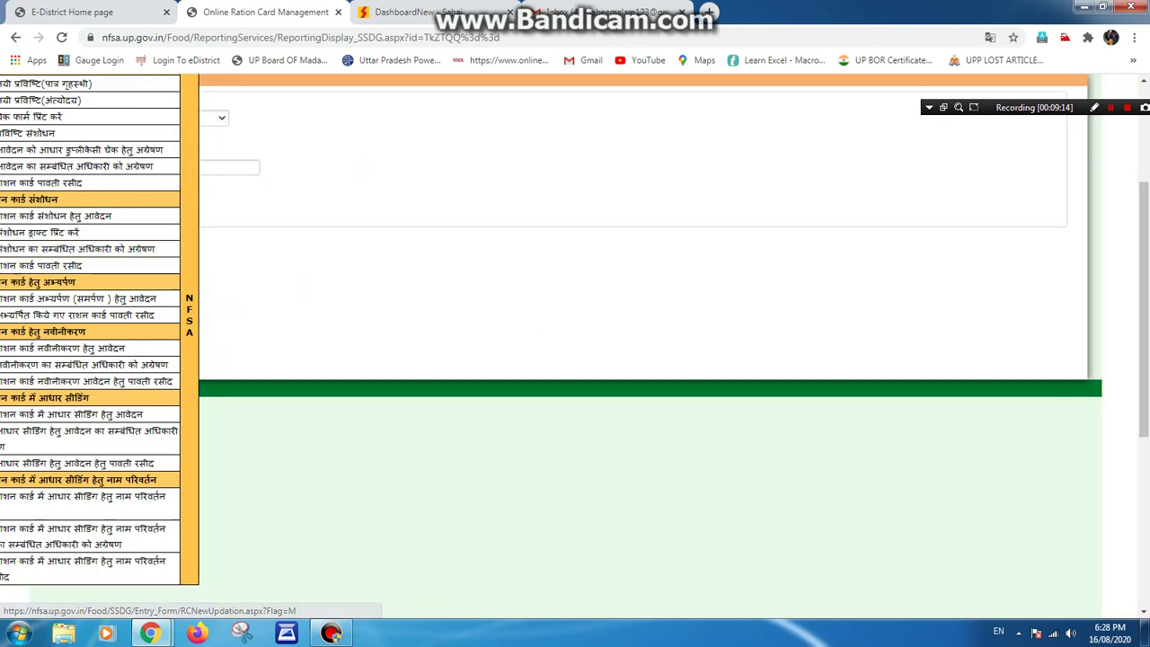
left_click(124, 117)
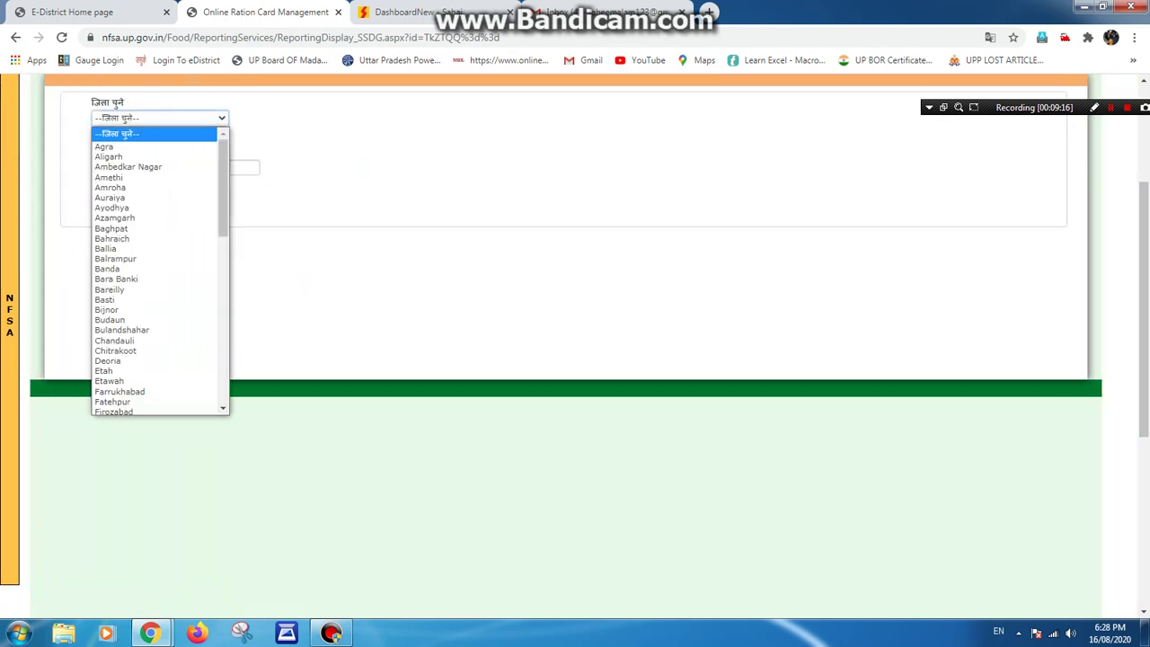
left_click(115, 218)
key("Tab")
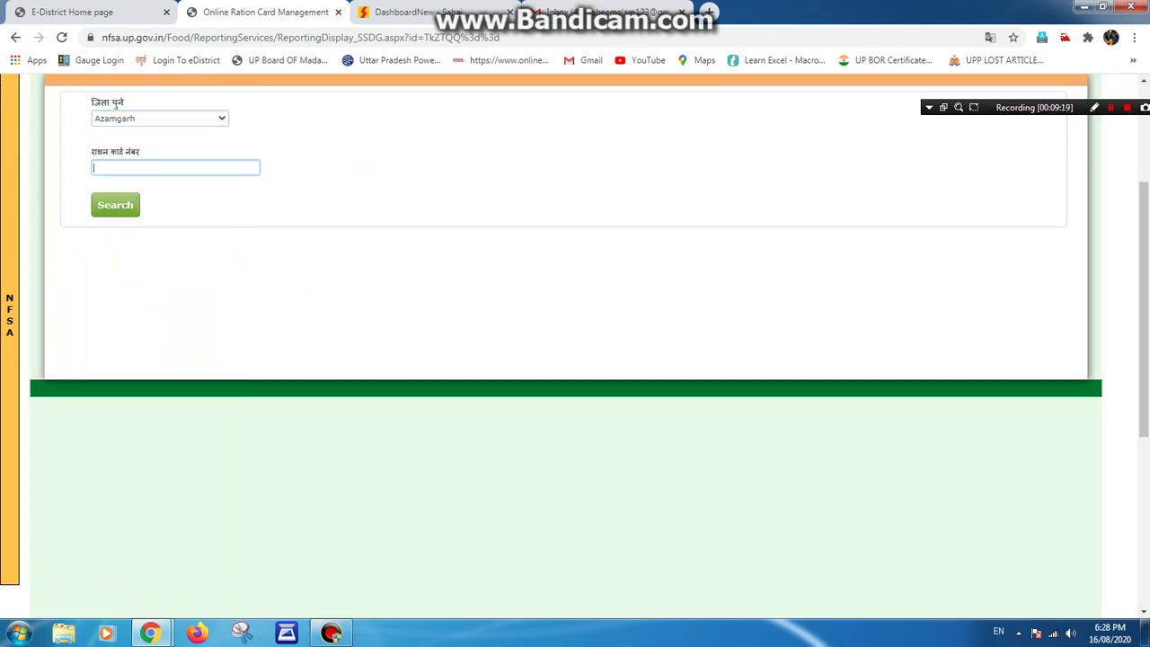
type("नईमुद्दीन")
key("ctrl+a")
mouse_move(1145, 633)
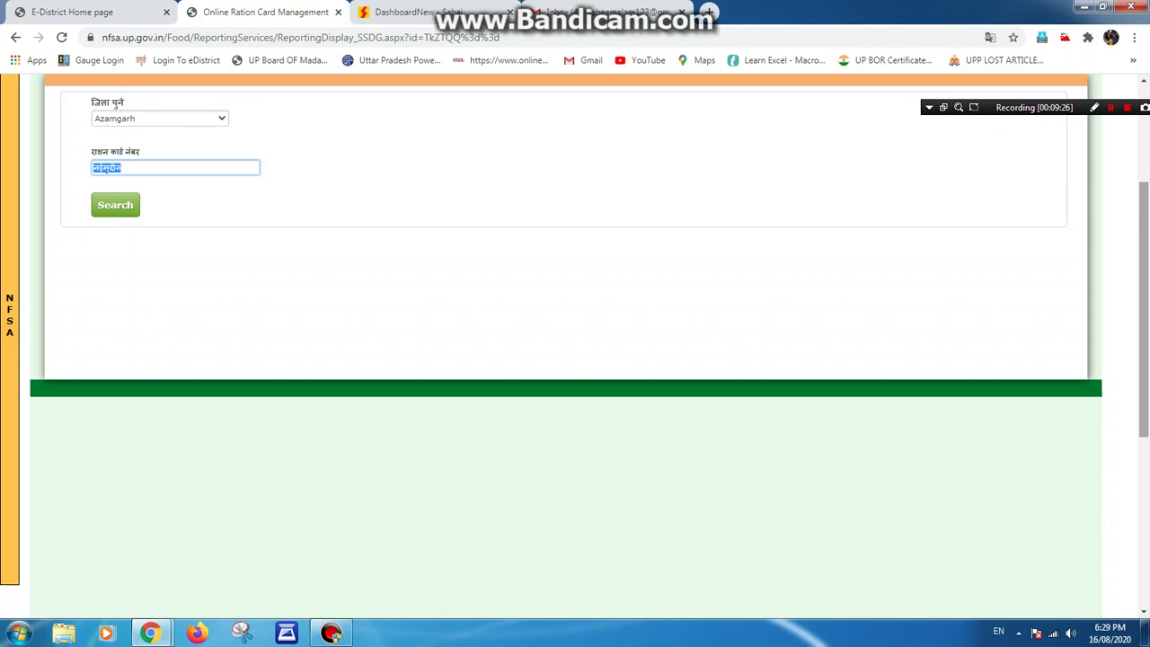
key("Tab")
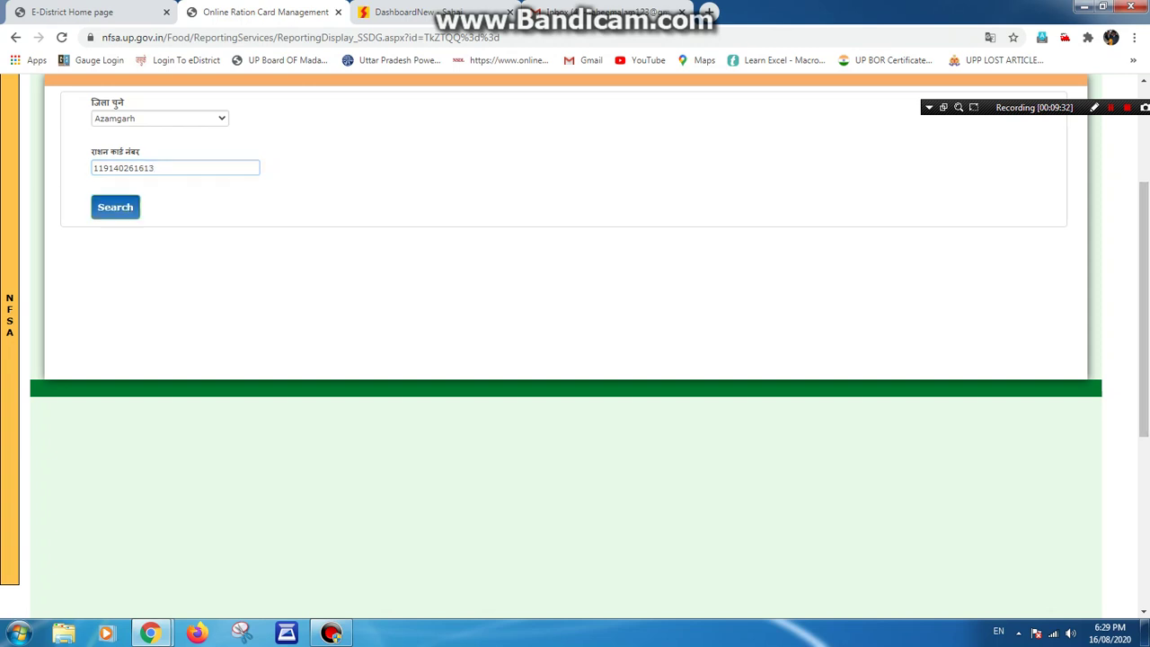
key("Return")
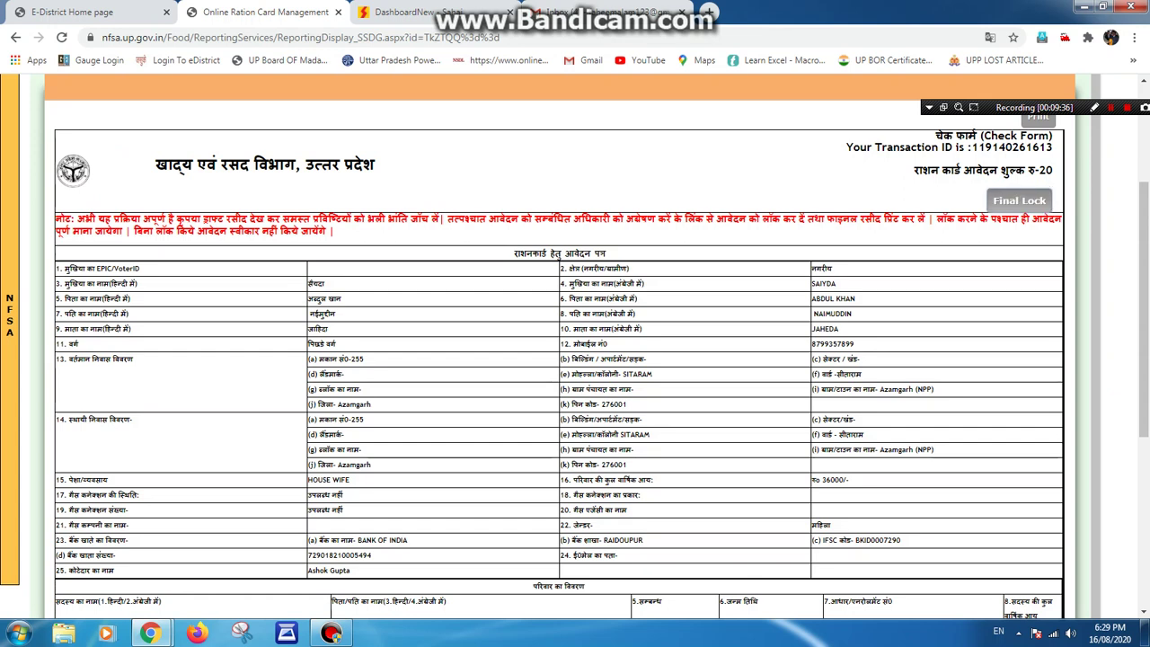
Confirm the nfsa.up.gov.in prompt with OK.
key("Return")
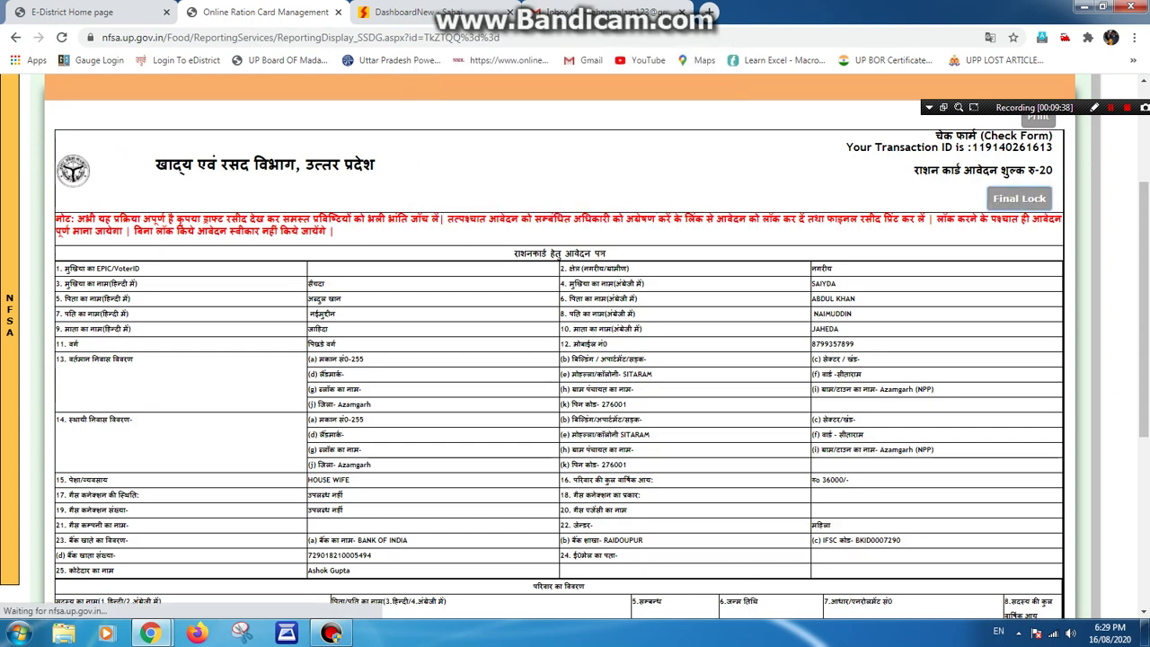